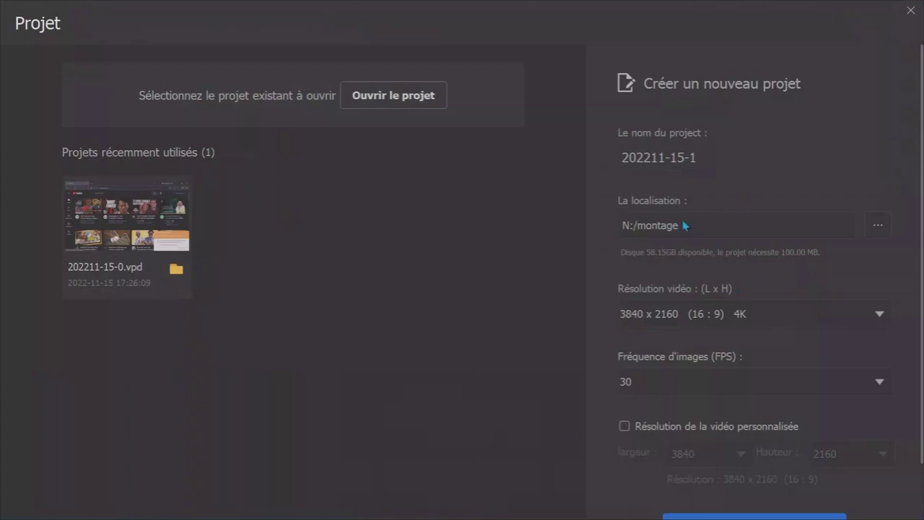
Step: Examine the resolution, frame-rate and custom-resolution options offered for the new project
left_click(692, 160)
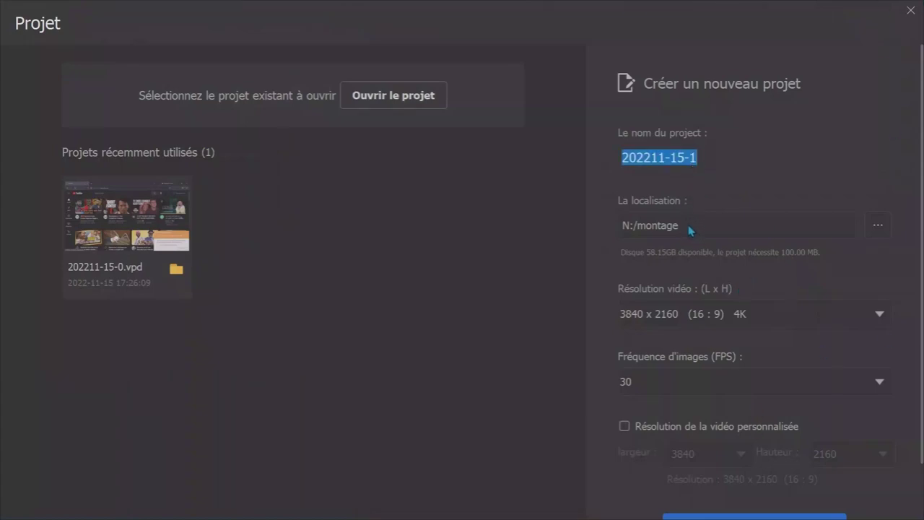
left_click(879, 318)
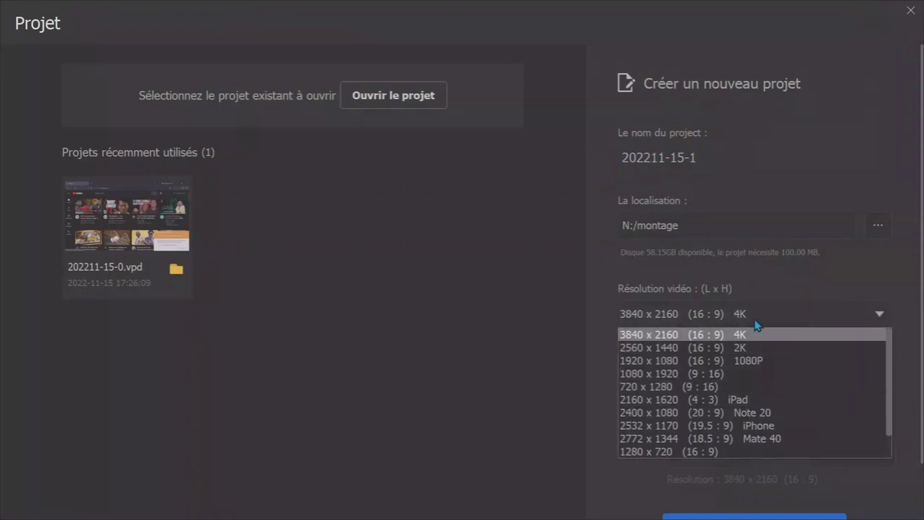
left_click(902, 272)
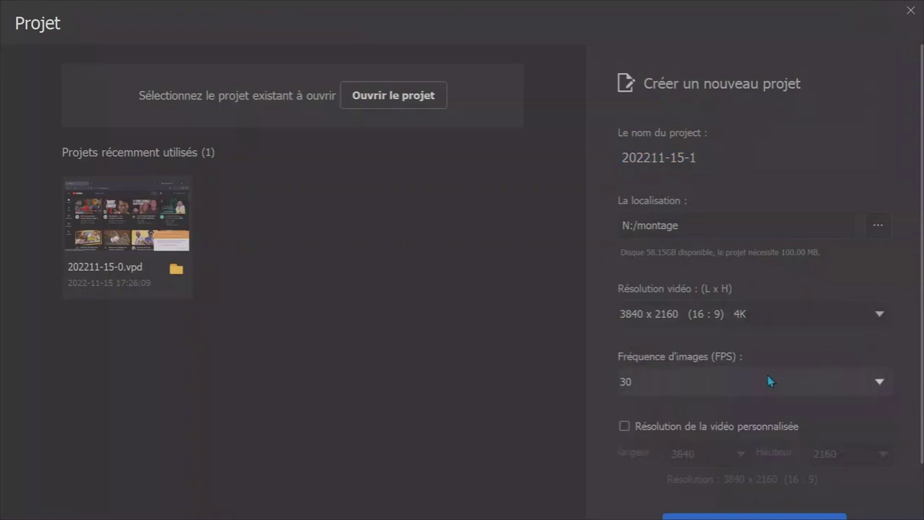
left_click(728, 383)
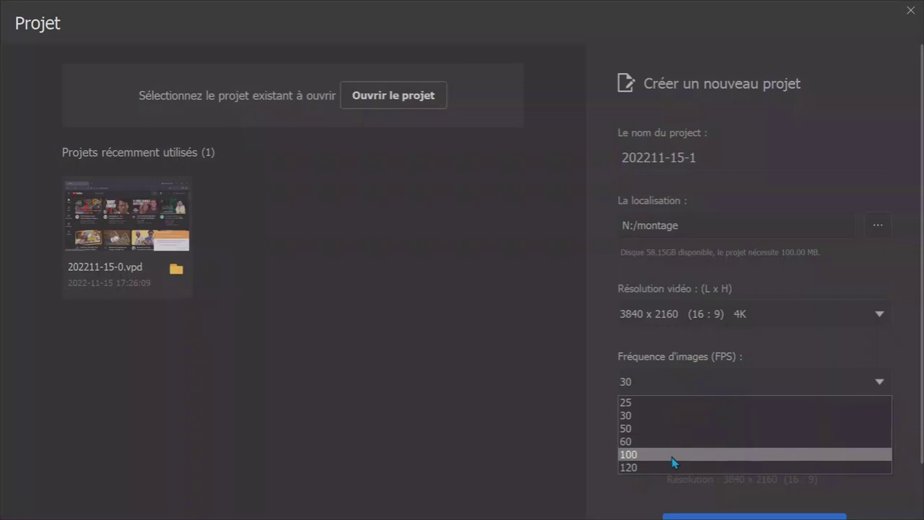
left_click(892, 359)
left_click(622, 427)
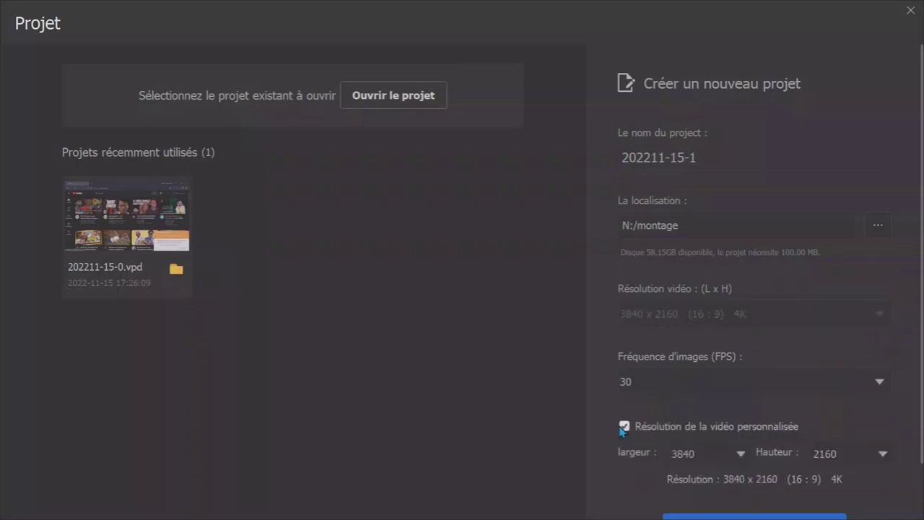
left_click_drag(922, 393, 919, 453)
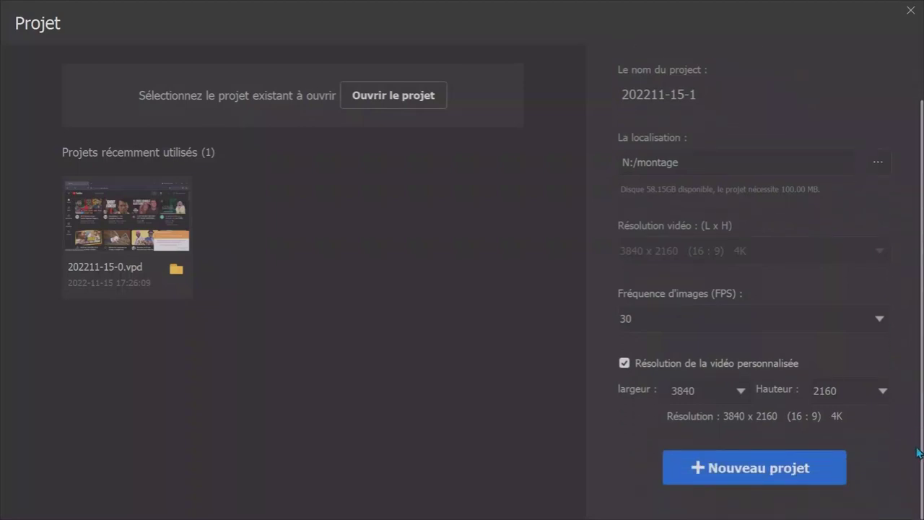
scroll(866, 433, "up", 2)
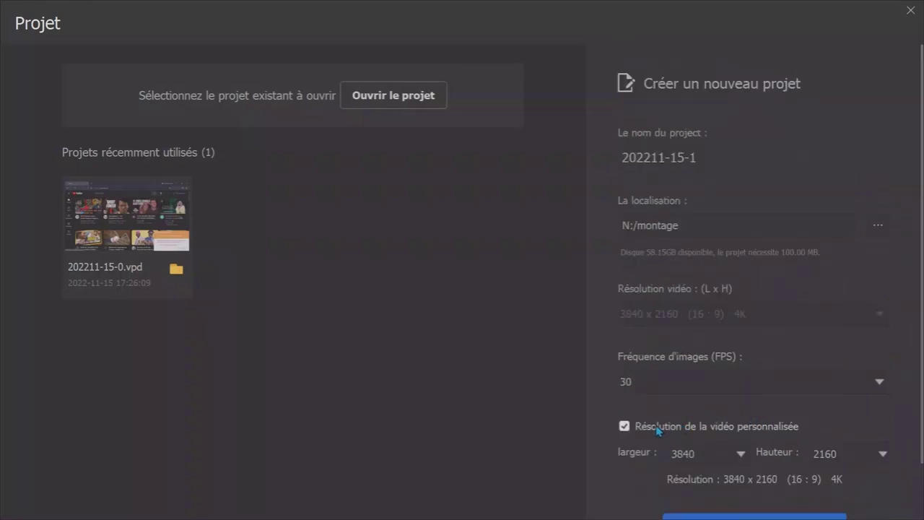
left_click(625, 426)
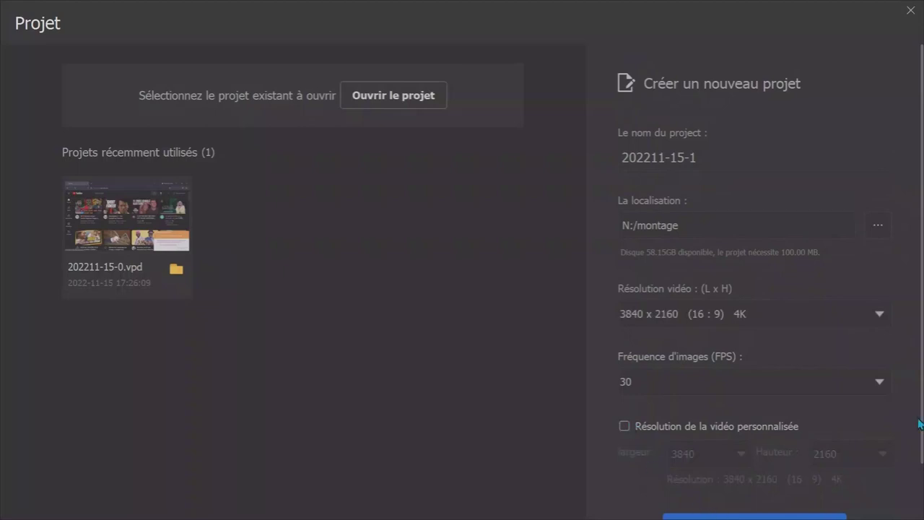
Step: Create the new project at 3840 x 2160 and 30 FPS, and dismiss the sign-in window without registering
scroll(918, 424, "down", 2)
left_click(794, 467)
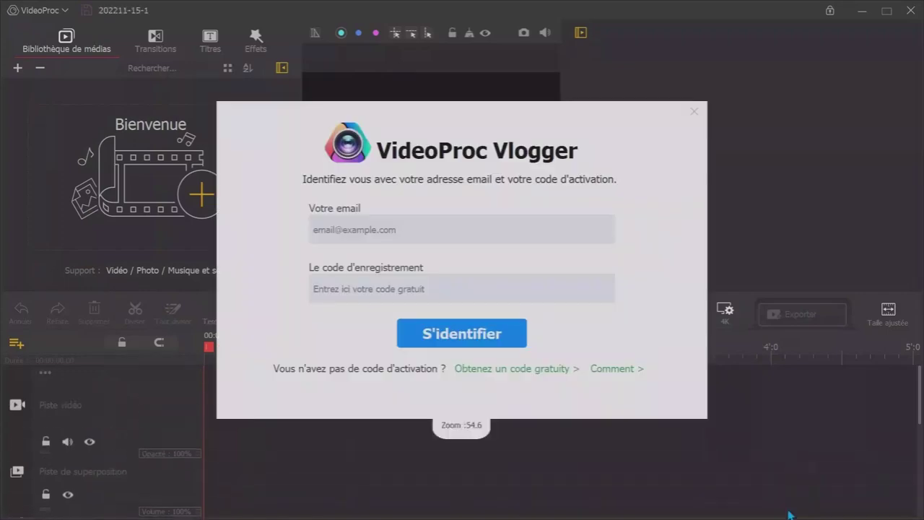
left_click(693, 112)
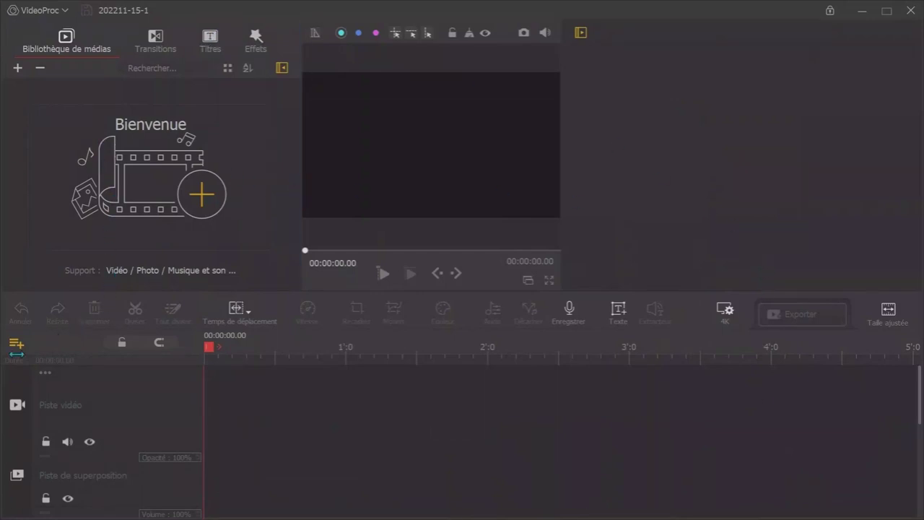
Step: Import the travail video from the montage folder and place it at the start of the video track
scroll(40, 444, "down", 2)
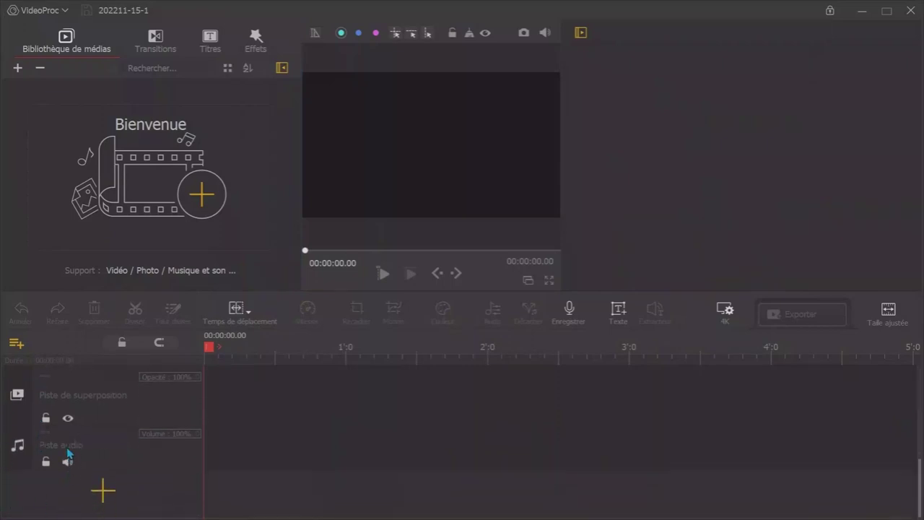
scroll(67, 452, "up", 2)
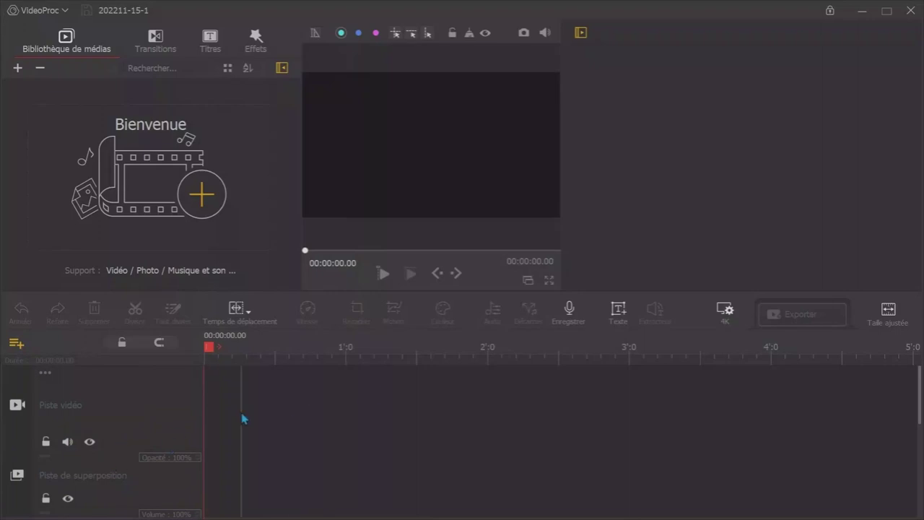
left_click(202, 195)
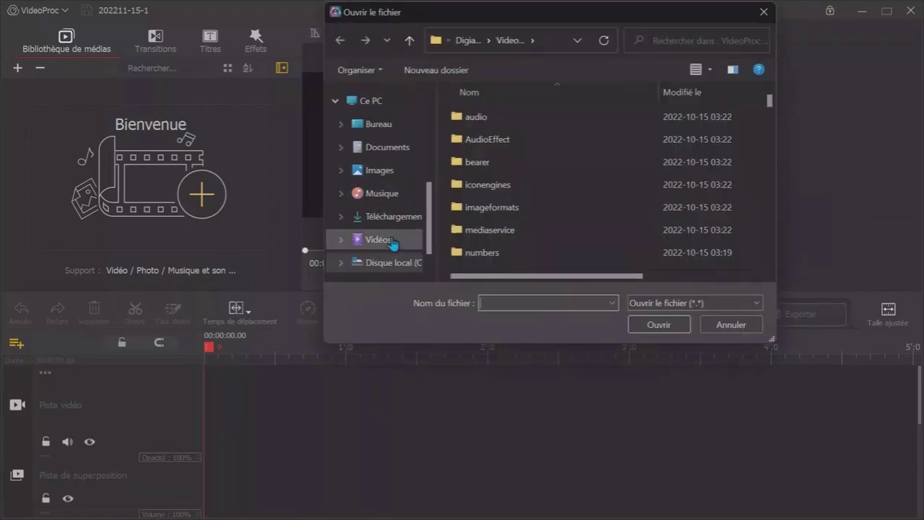
scroll(429, 210, "up", 2)
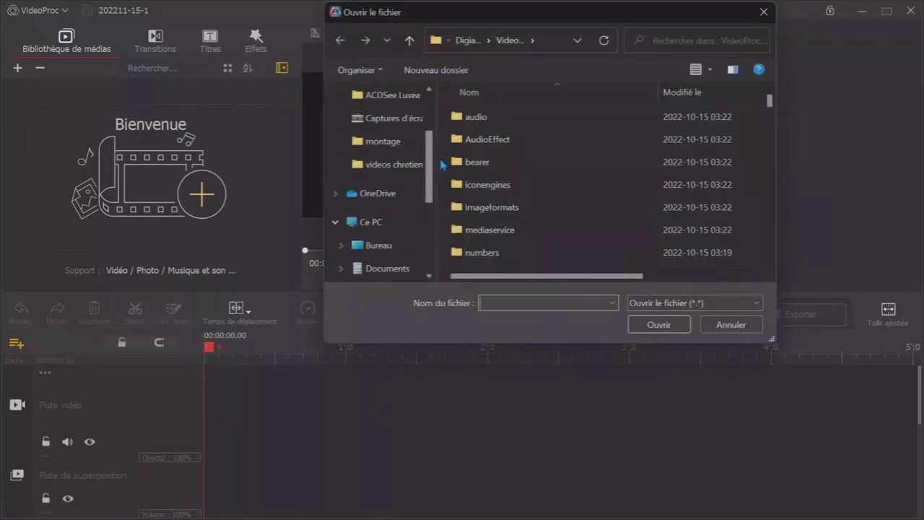
left_click(412, 145)
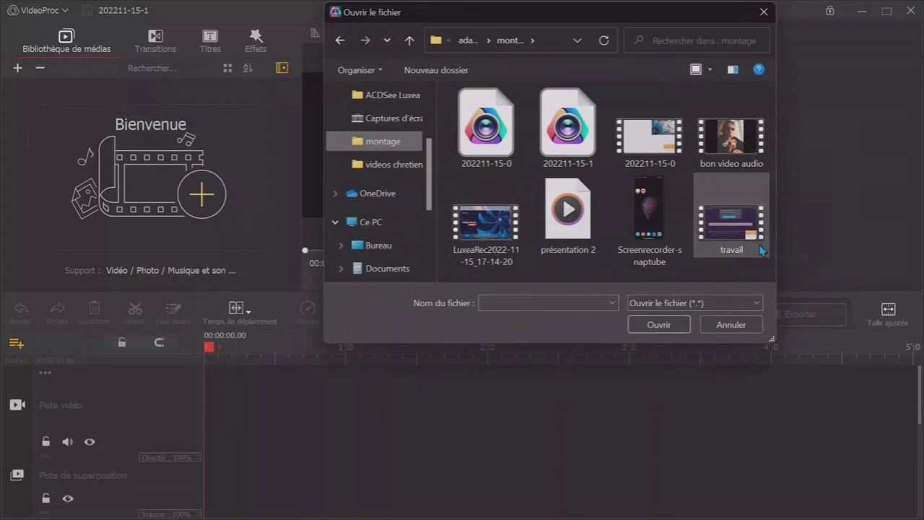
left_click(744, 229)
left_click(658, 324)
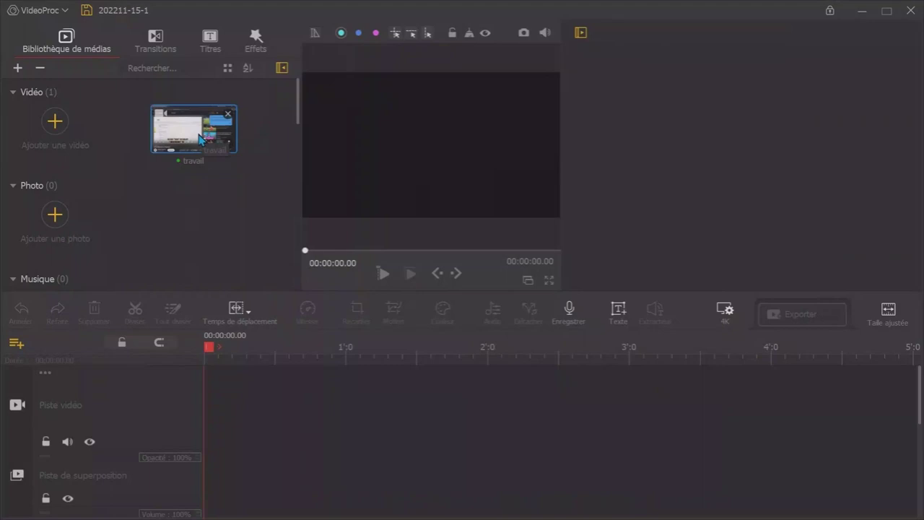
left_click_drag(184, 134, 238, 391)
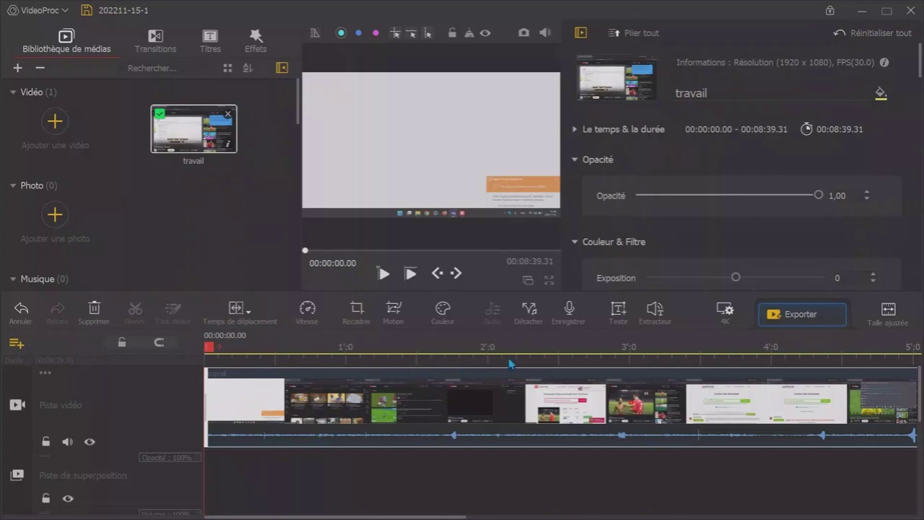
Step: Split the travail clip on the video track at 00:01:38.06 and again at 00:01:51.06
mouse_move(509, 363)
left_mouse_down()
mouse_move(447, 366)
mouse_move(524, 367)
left_mouse_up()
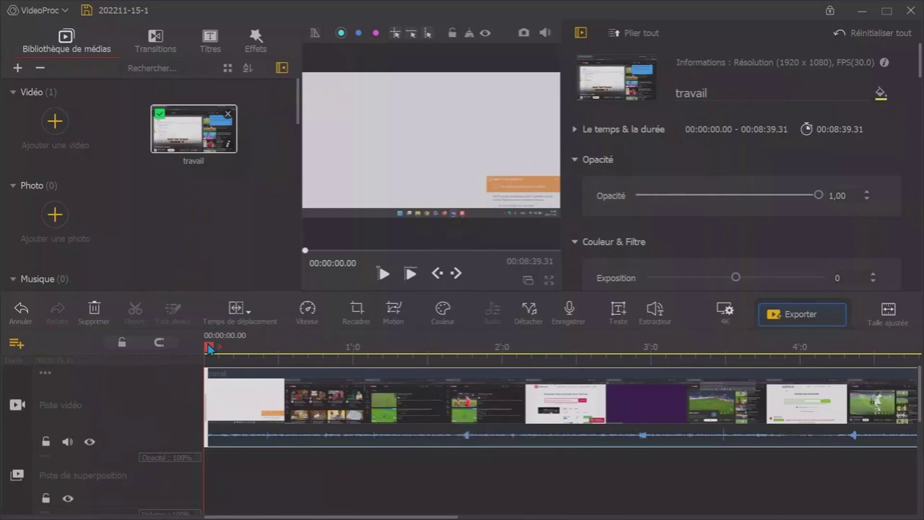
left_click_drag(212, 352, 402, 368)
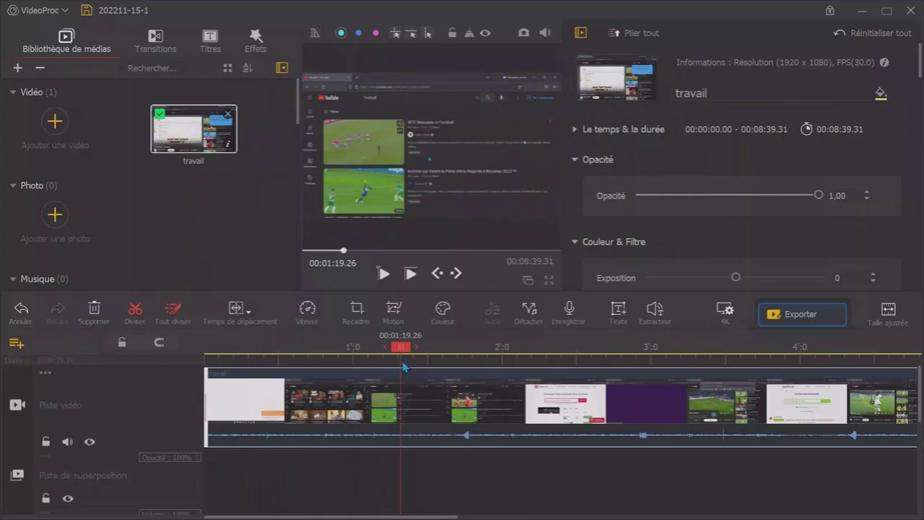
left_click_drag(404, 348, 453, 353)
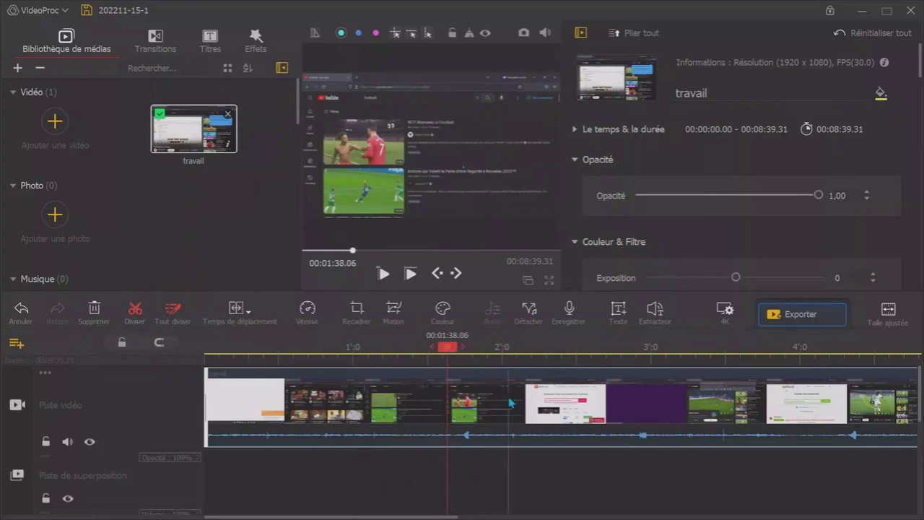
right_click(487, 399)
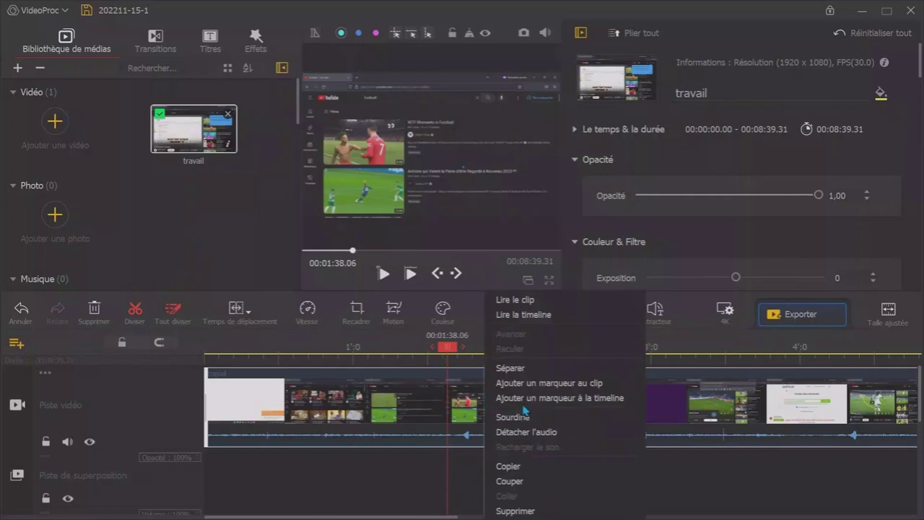
left_click(518, 369)
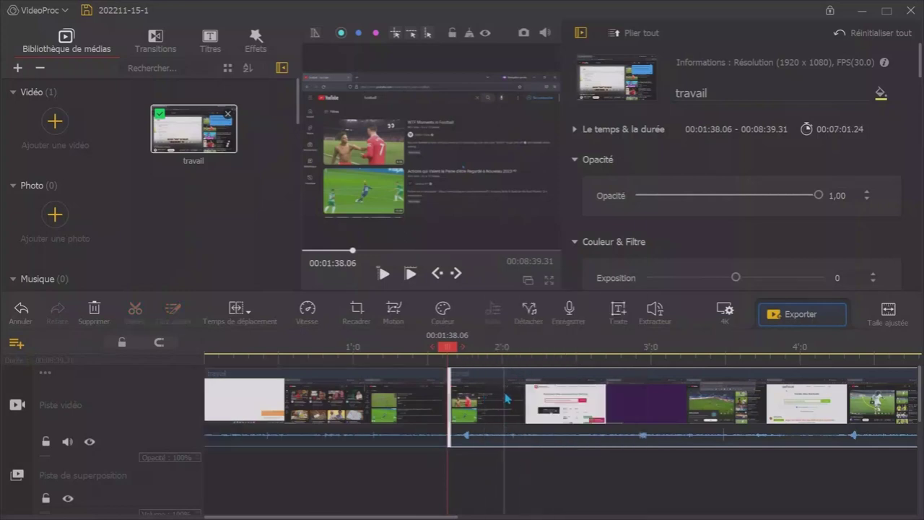
left_click(480, 408)
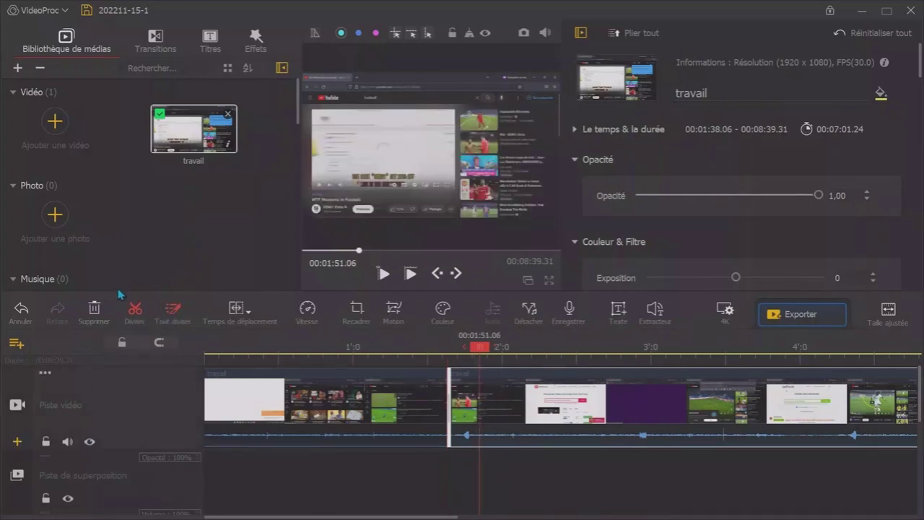
left_click(130, 312)
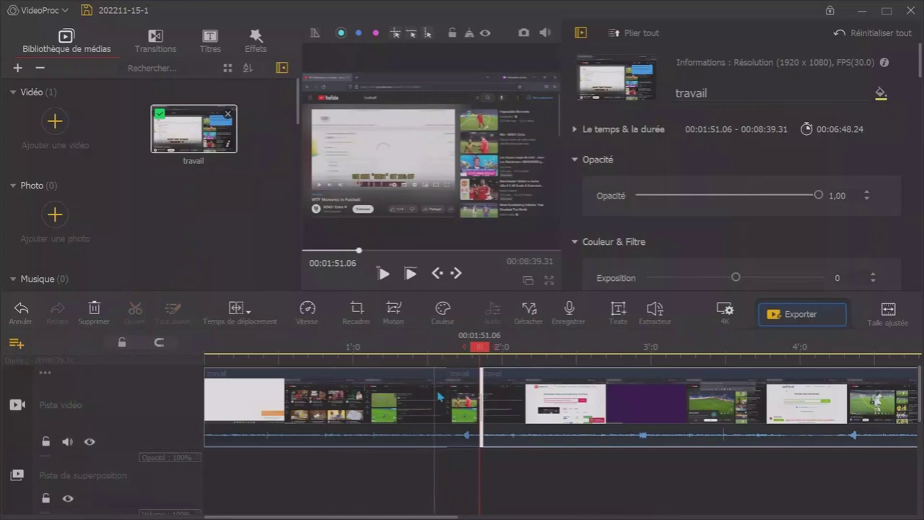
Step: Delete the short segment between the two cuts and briefly play the timeline from the start
left_click(459, 401)
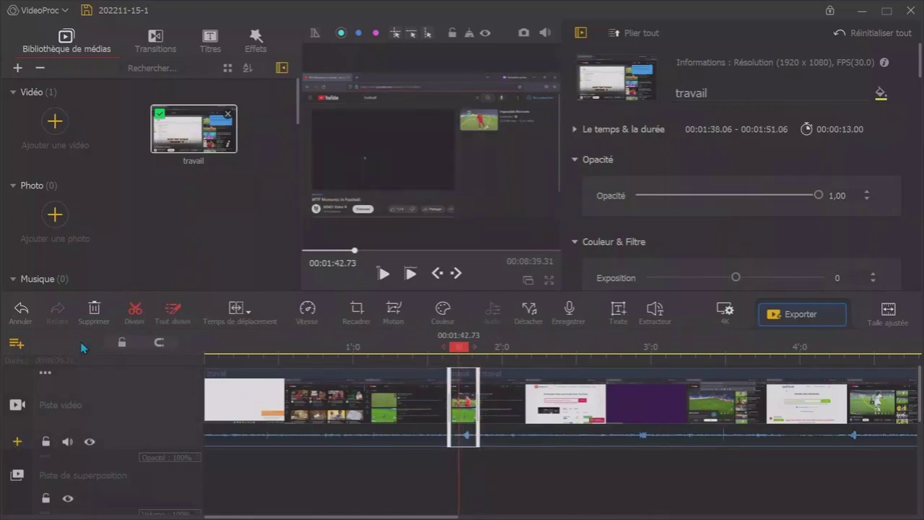
right_click(462, 416)
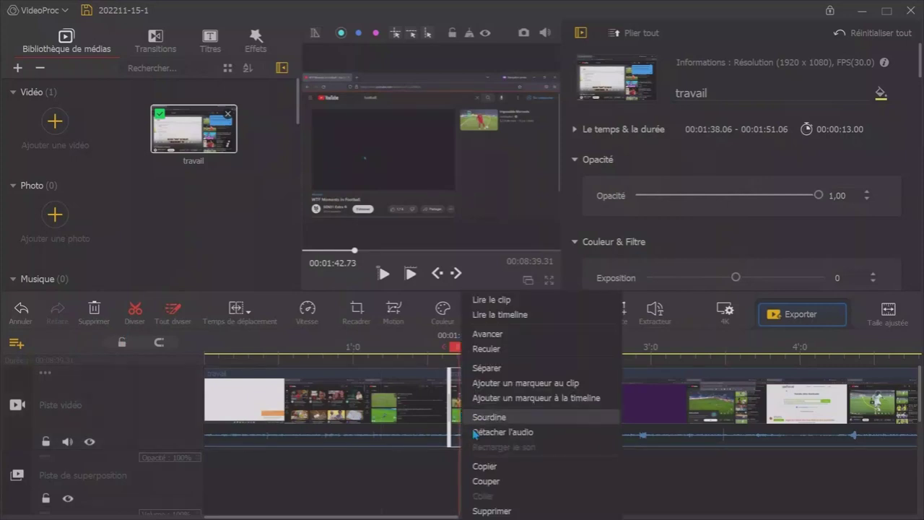
left_click(481, 510)
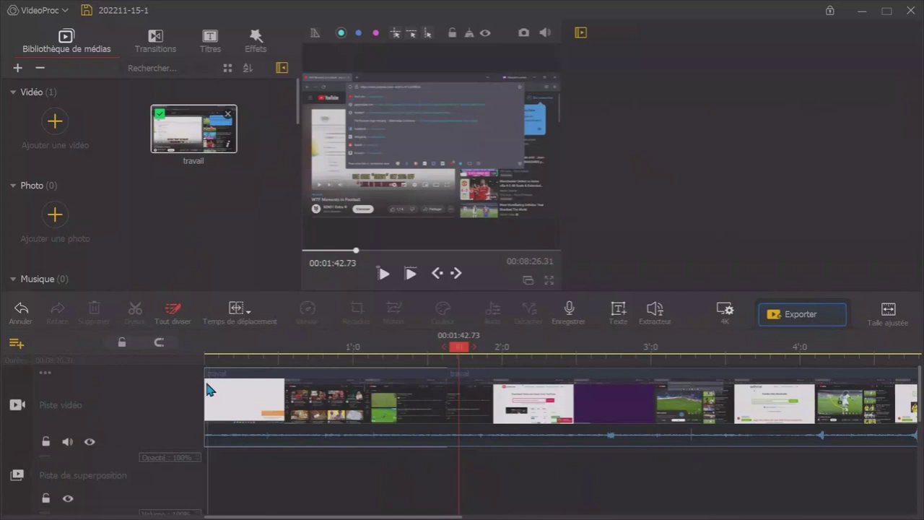
left_click(409, 274)
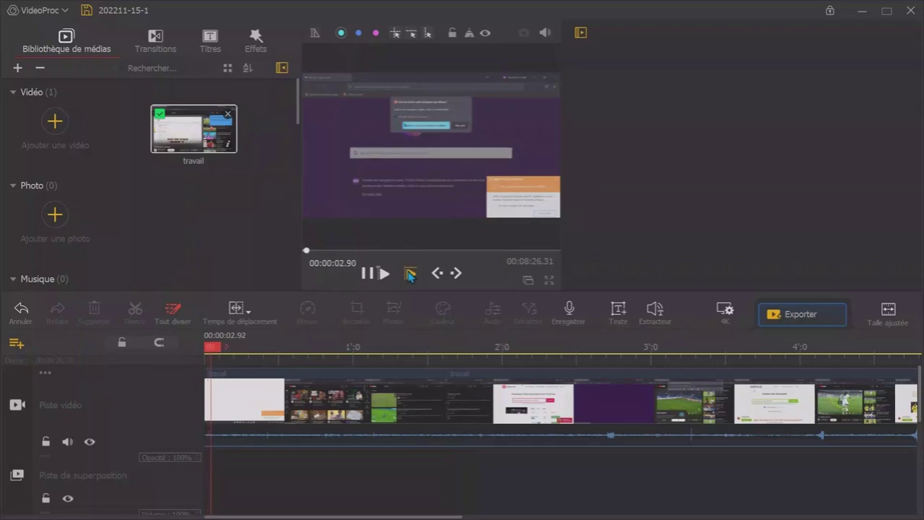
left_click(368, 275)
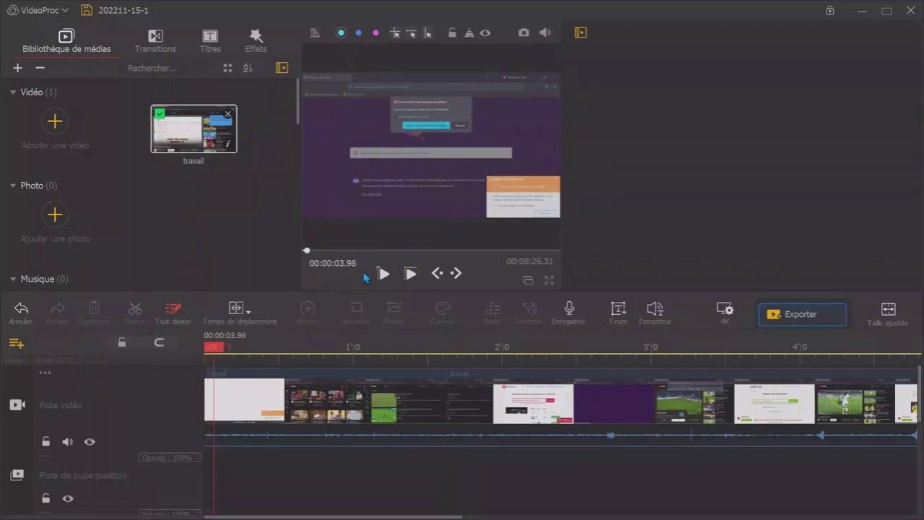
Step: Review the program's list of keyboard shortcuts
left_click(63, 11)
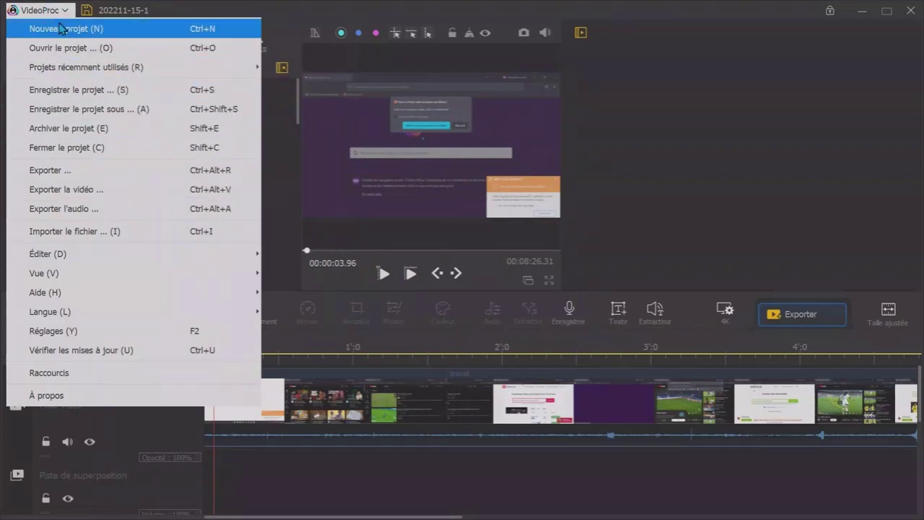
mouse_move(65, 68)
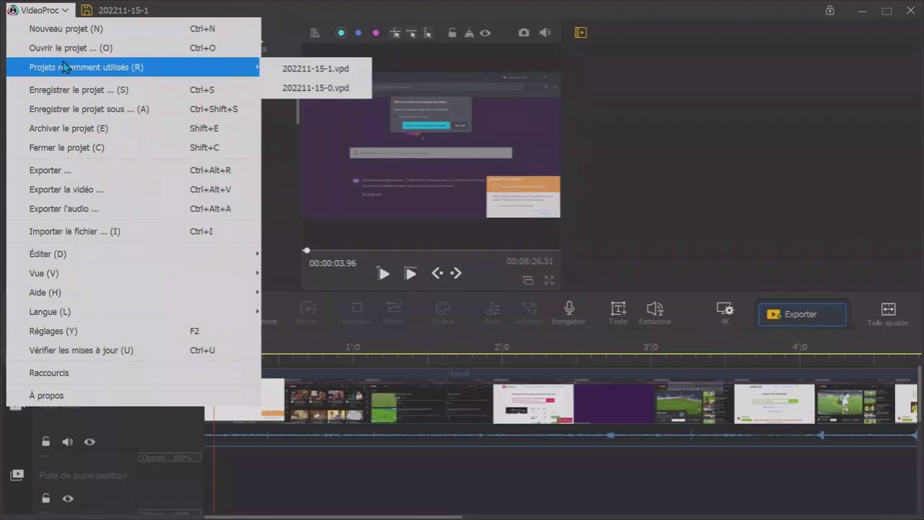
left_click(83, 374)
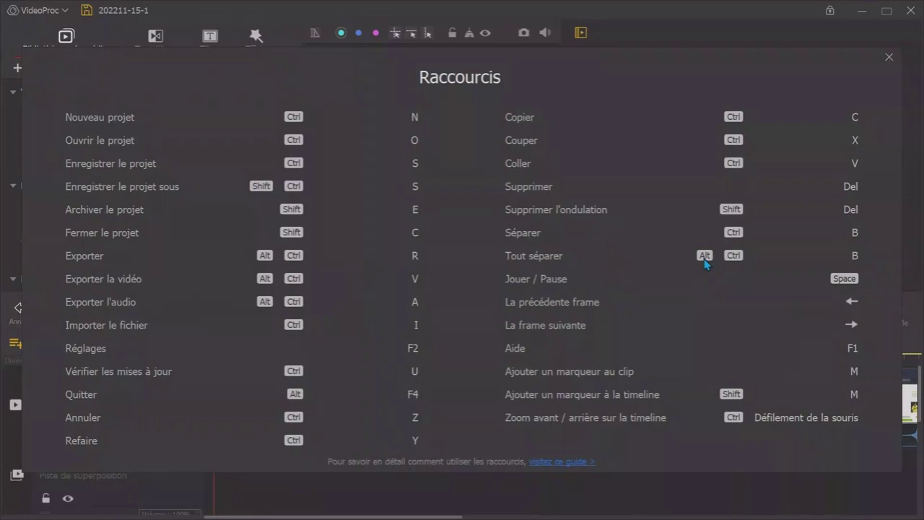
key("Escape")
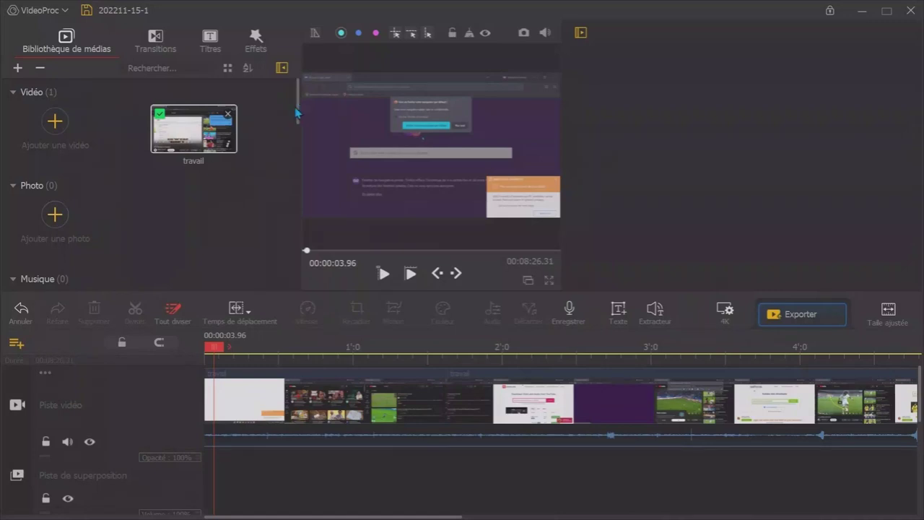
Step: Browse the transitions library and preview the Rotation échelle fondu transition
left_click_drag(298, 118, 237, 213)
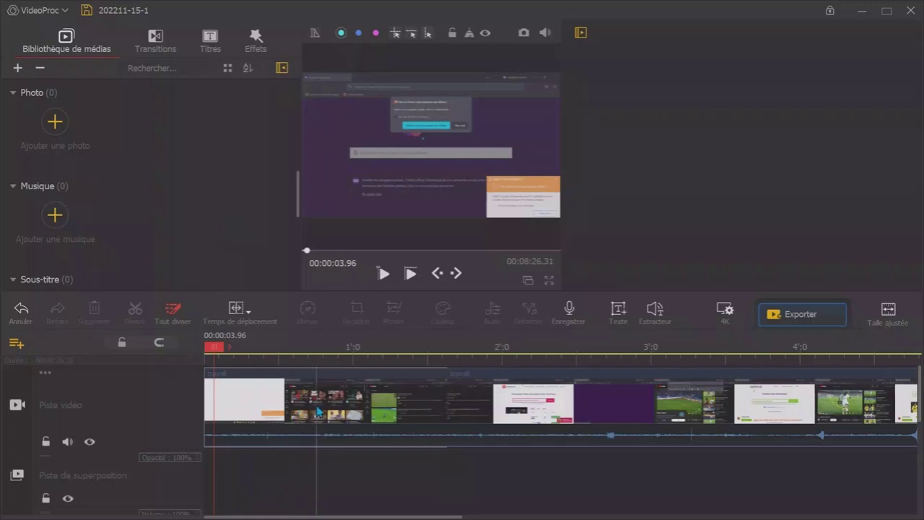
left_click(155, 40)
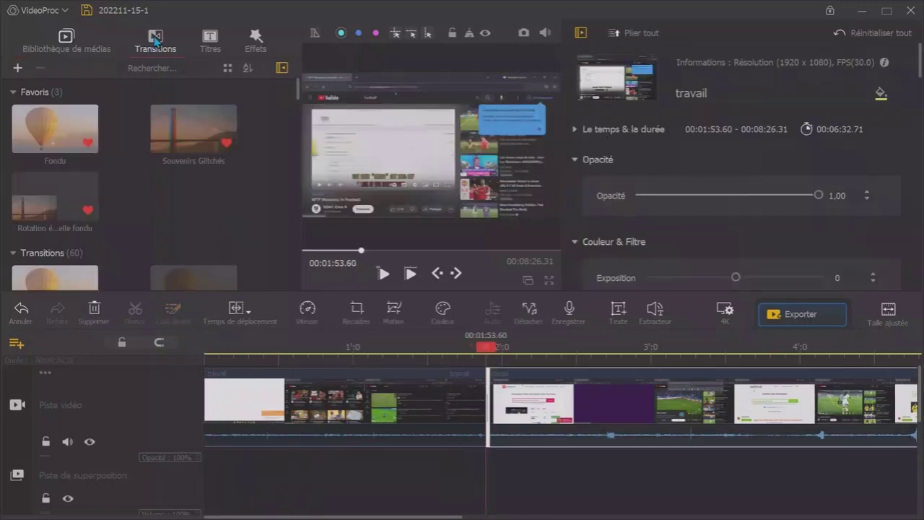
scroll(298, 96, "down", 1)
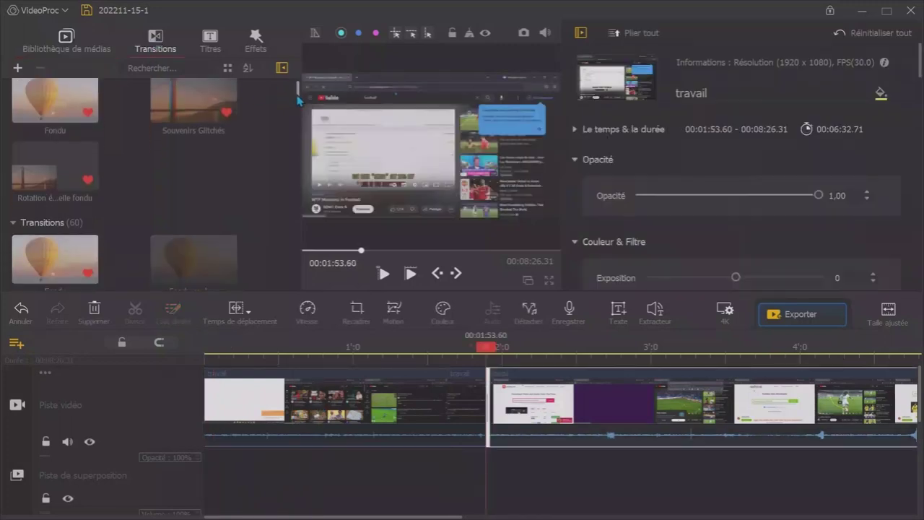
scroll(299, 101, "down", 1)
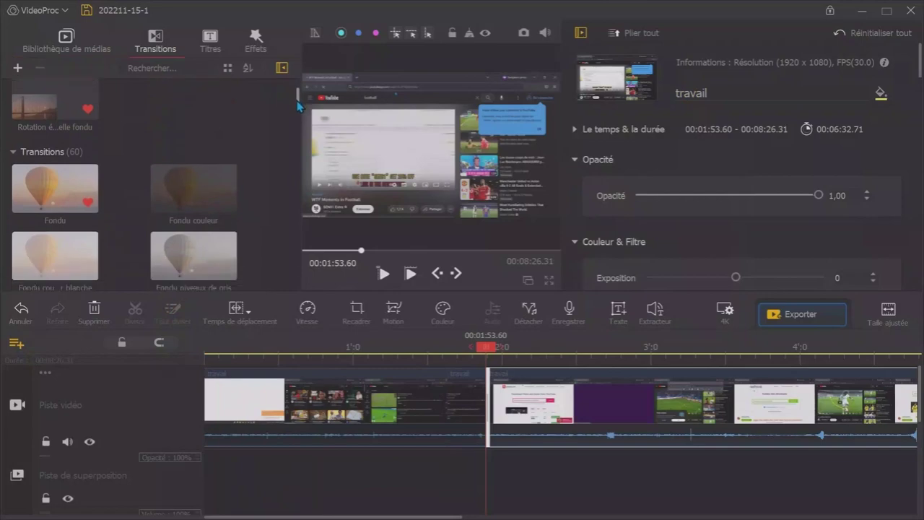
right_click(70, 101)
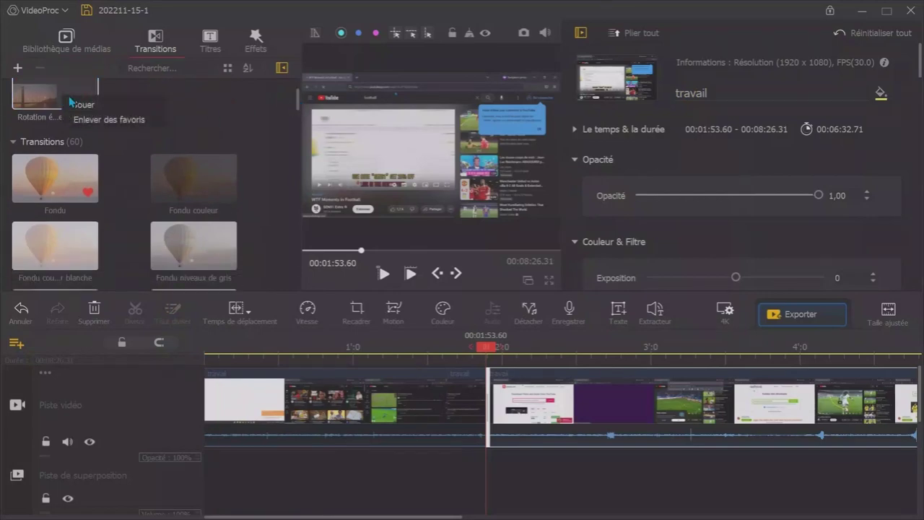
left_click(84, 105)
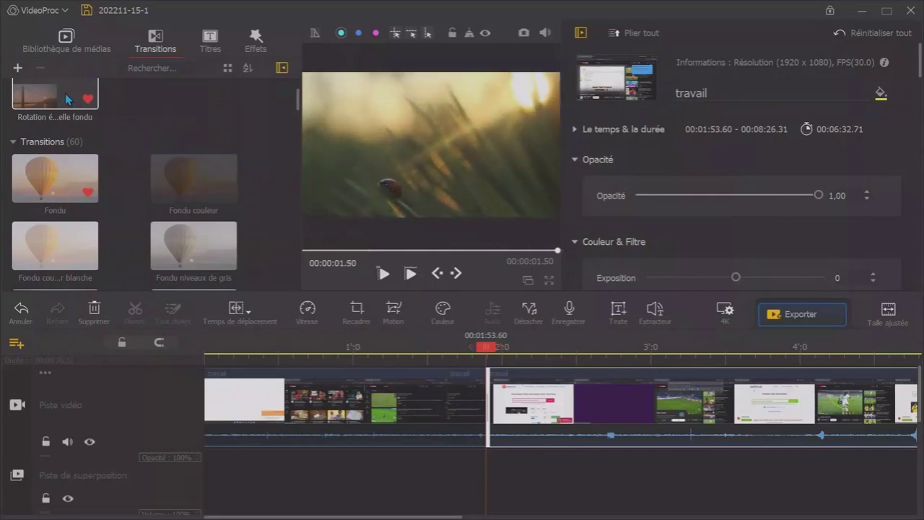
Step: Place the Rotation échelle fondu transition at the cut at 00:01:53.60 and play that passage from just before it
left_click_drag(65, 99, 489, 481)
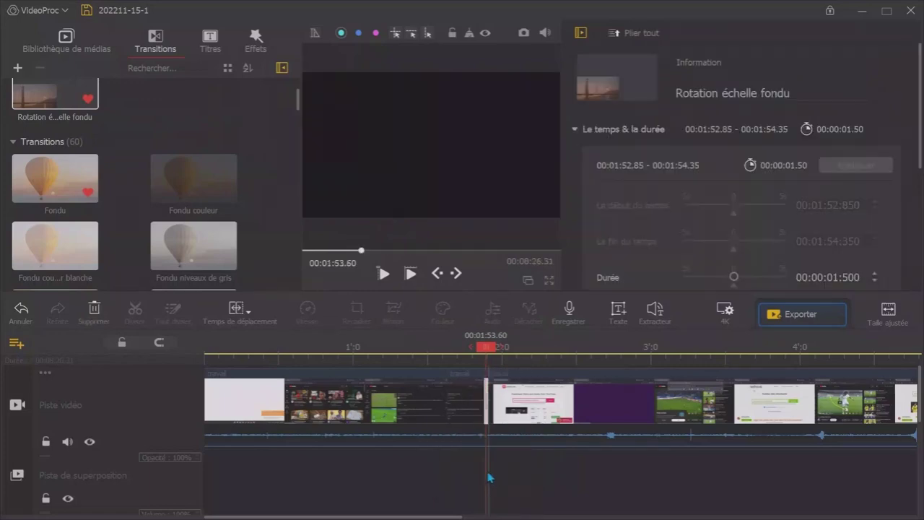
left_click(482, 430)
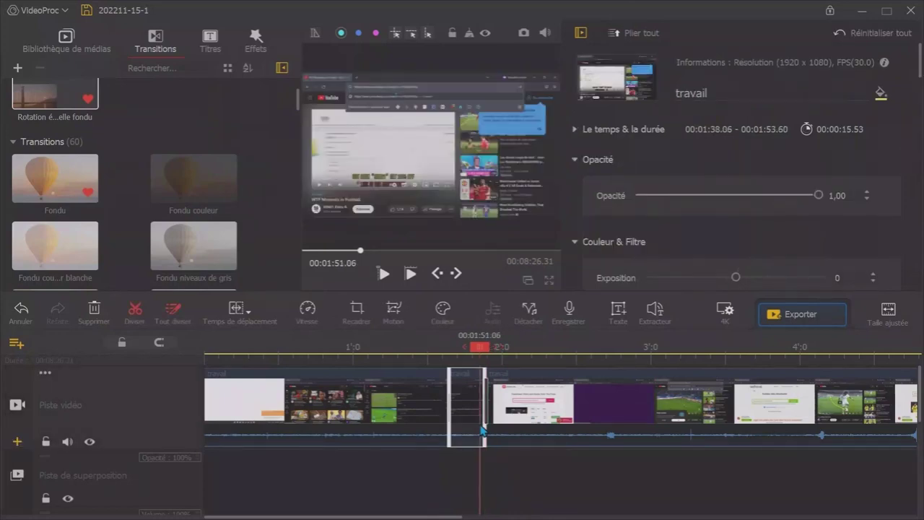
key("space")
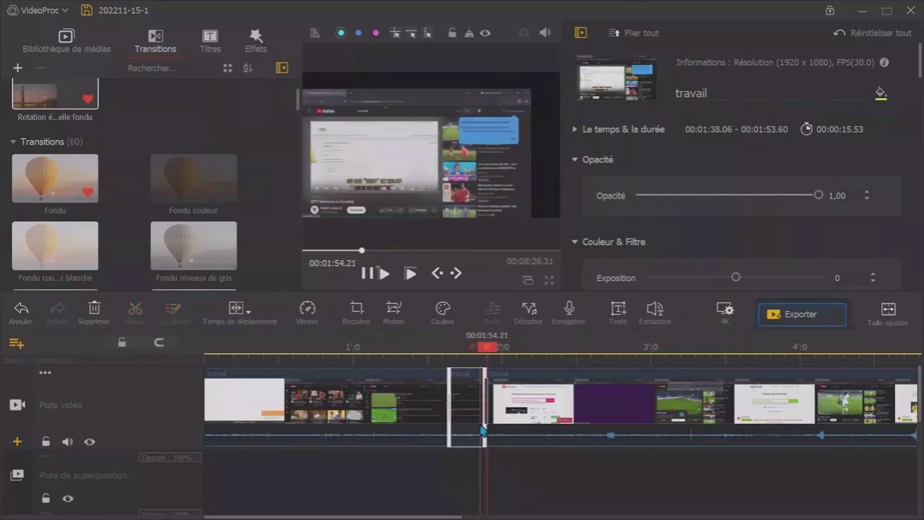
key("space")
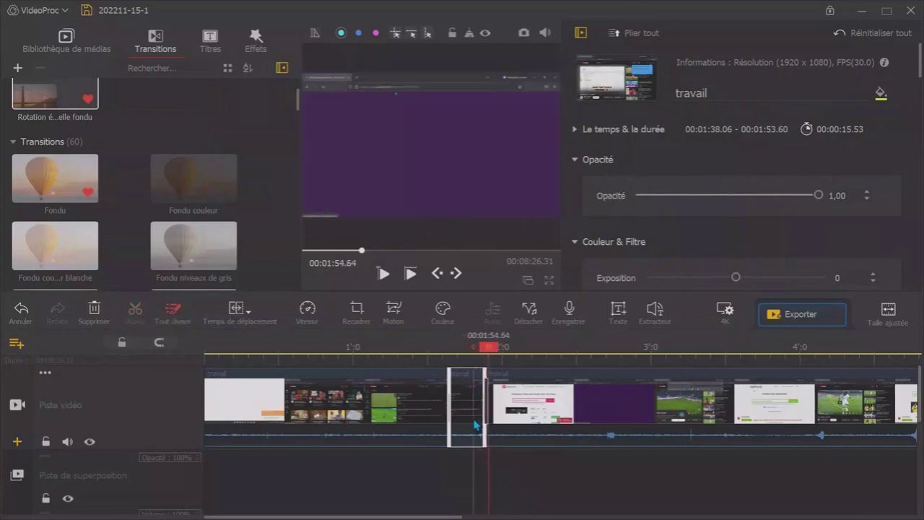
Step: Add the two-line "YOUR TITLE HERE" / "YOUR TEXT HERE" title template to the subtitle track at about 00:01:54
left_click(208, 42)
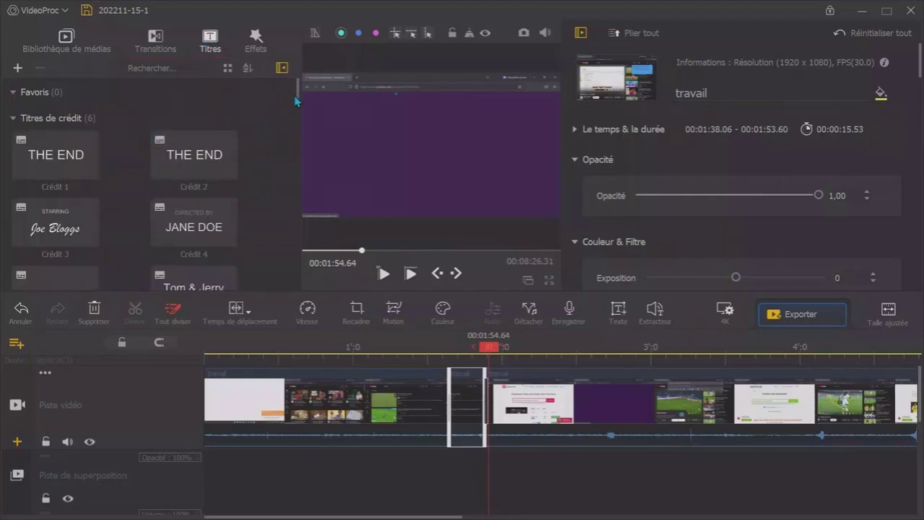
scroll(299, 100, "down", 5)
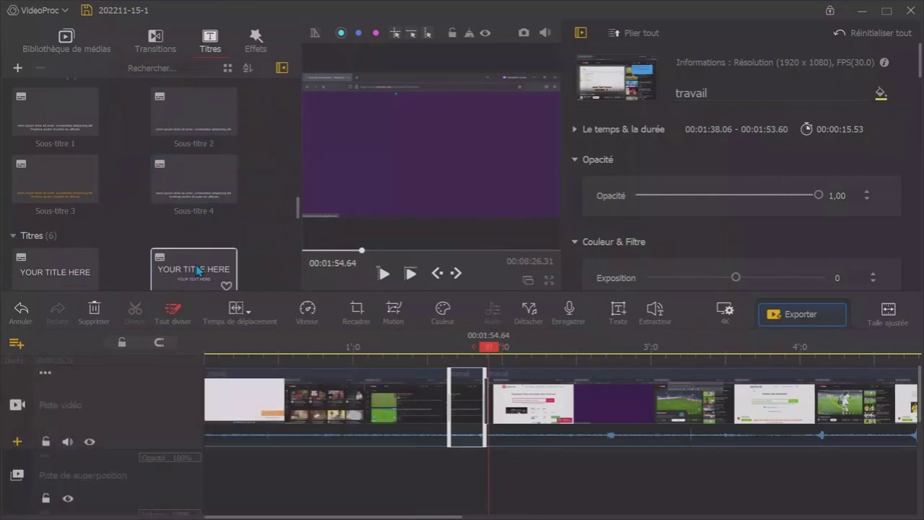
left_click_drag(196, 269, 511, 420)
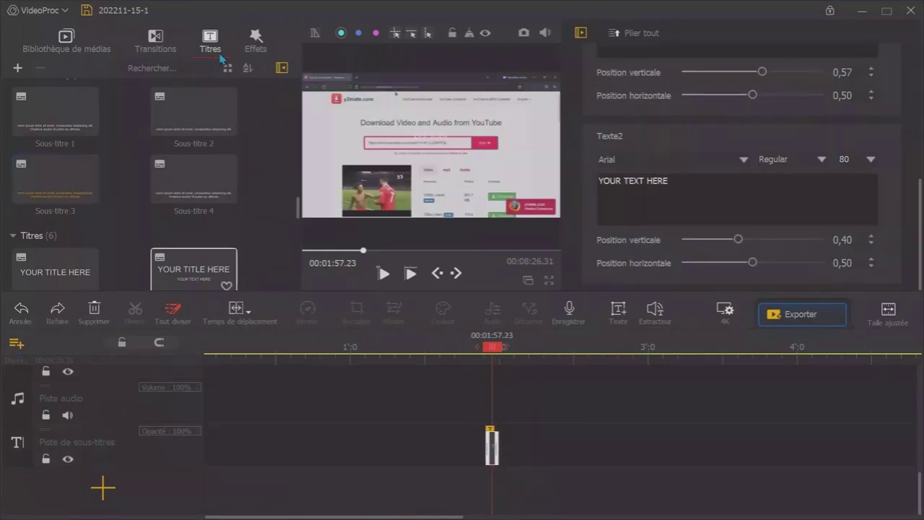
Step: Add the Colorier les bulles filter effect to the timeline starting at 00:01:52.85
left_click(256, 39)
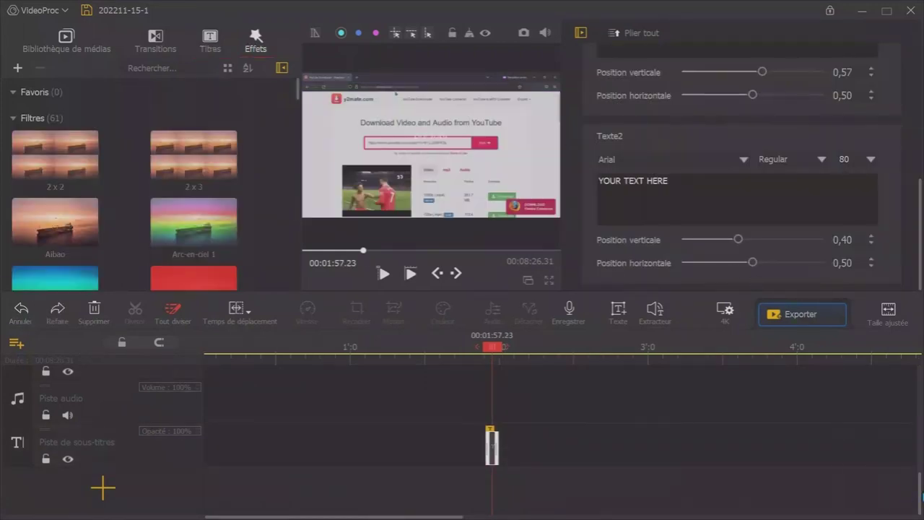
scroll(920, 491, "up", 5)
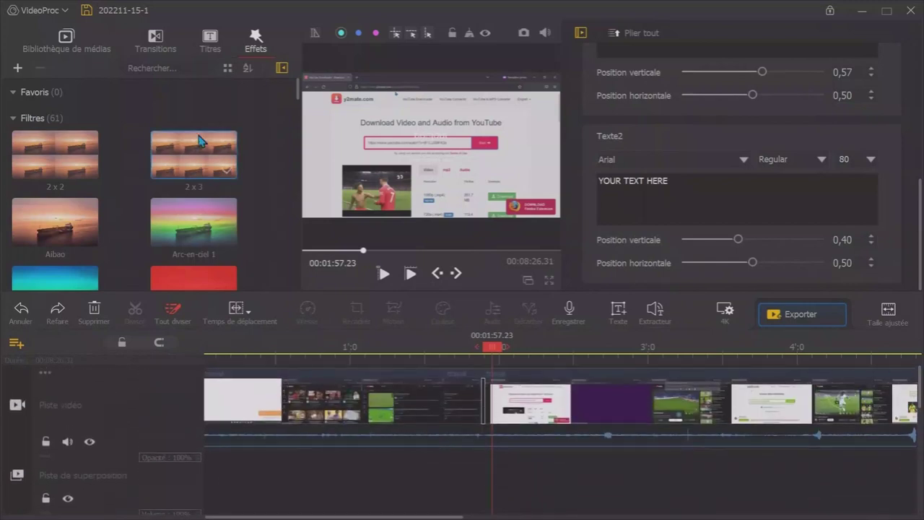
left_click_drag(299, 93, 301, 133)
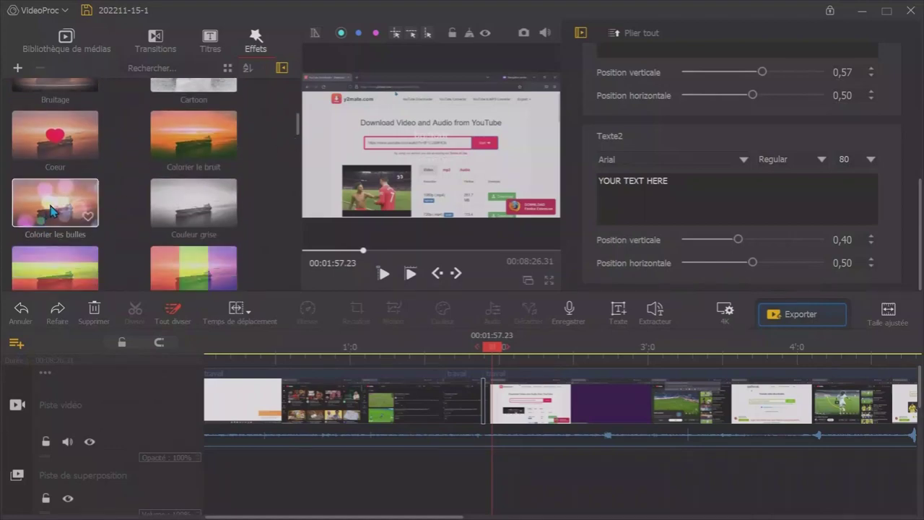
left_click_drag(52, 211, 491, 467)
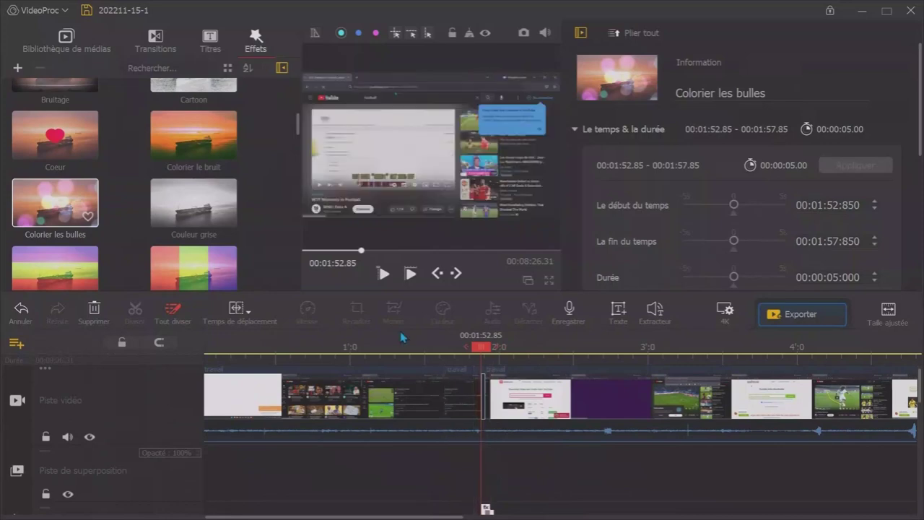
Step: Play back the bubble effect and review the project's resolution presets without changing them
left_click(384, 275)
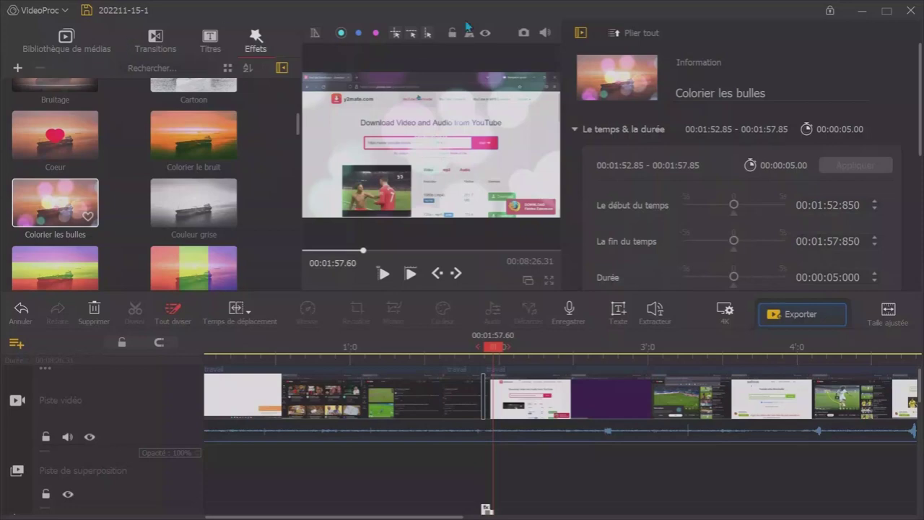
left_click(726, 315)
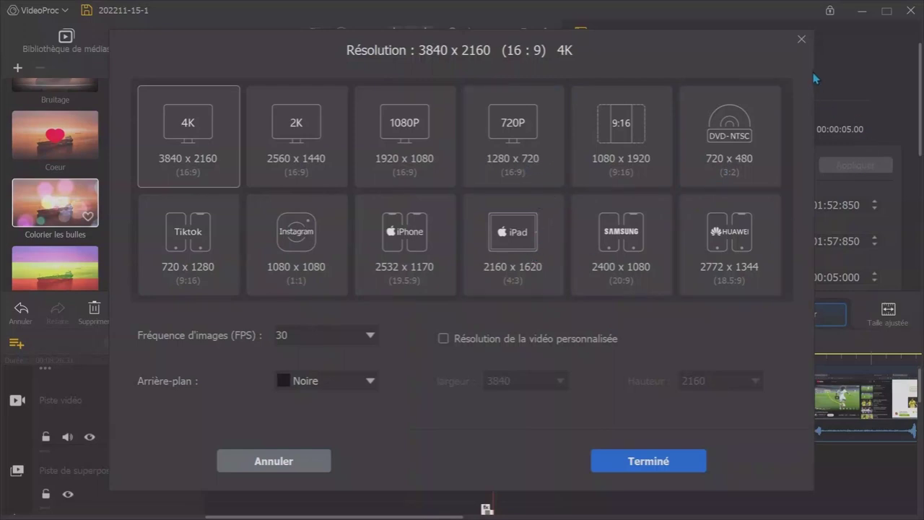
left_click(801, 40)
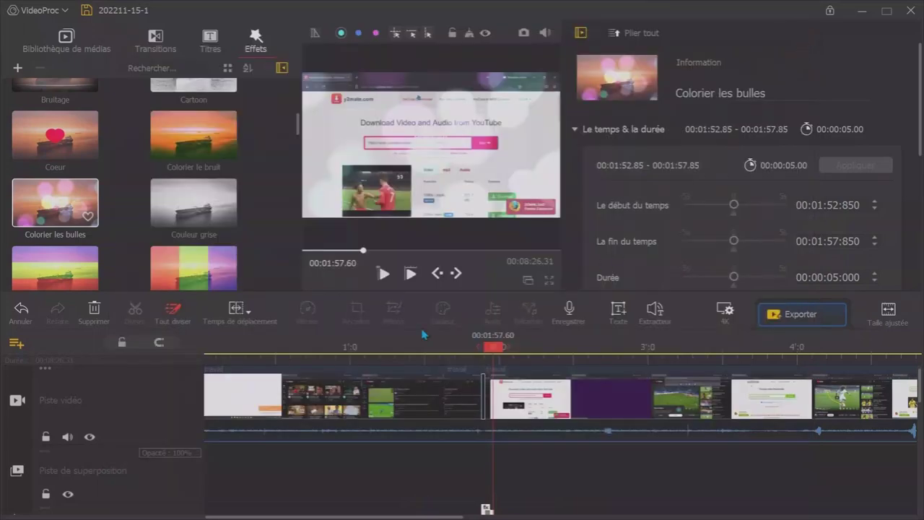
Step: Try a custom speed curve and the Double Slo-mo speed preset on the first travail clip
left_click(257, 407)
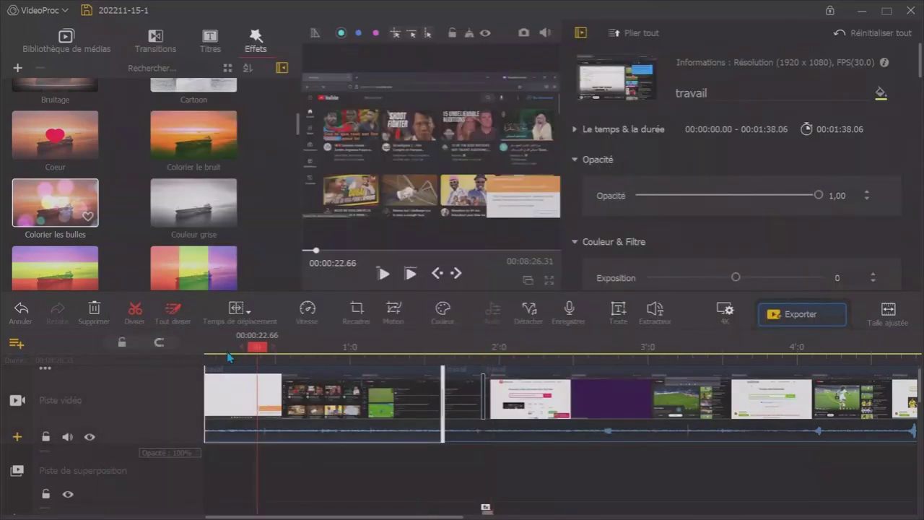
left_click(308, 318)
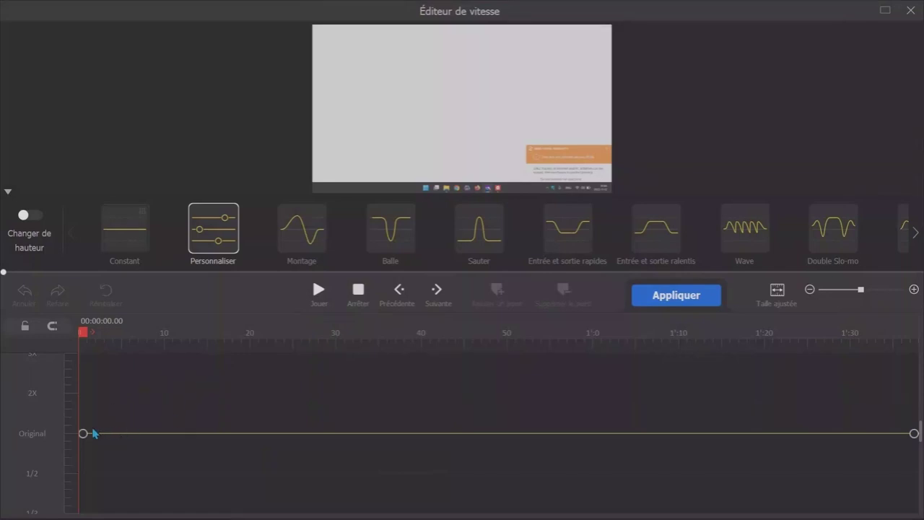
left_click_drag(94, 433, 141, 416)
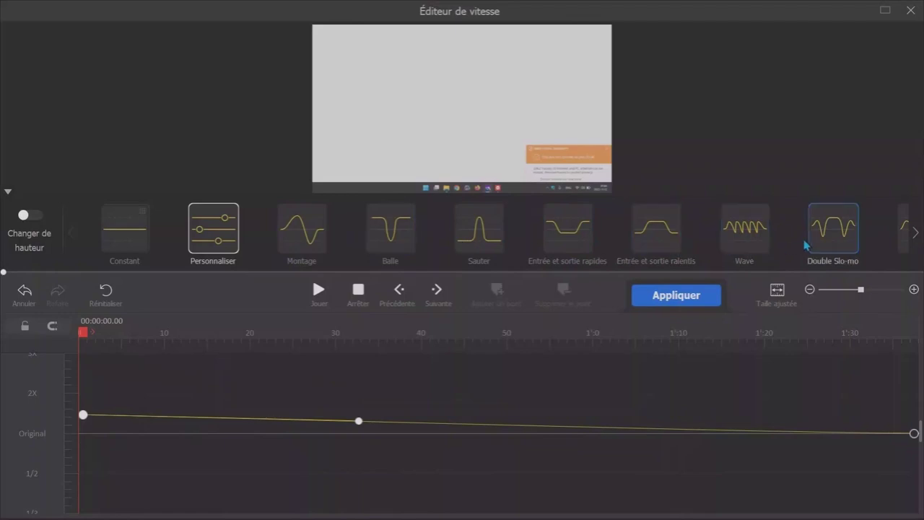
left_click(843, 246)
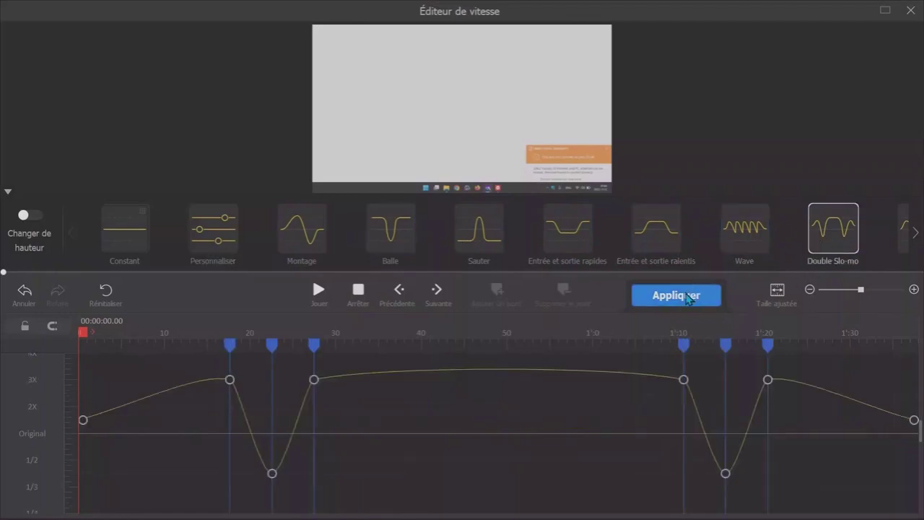
left_click(684, 297)
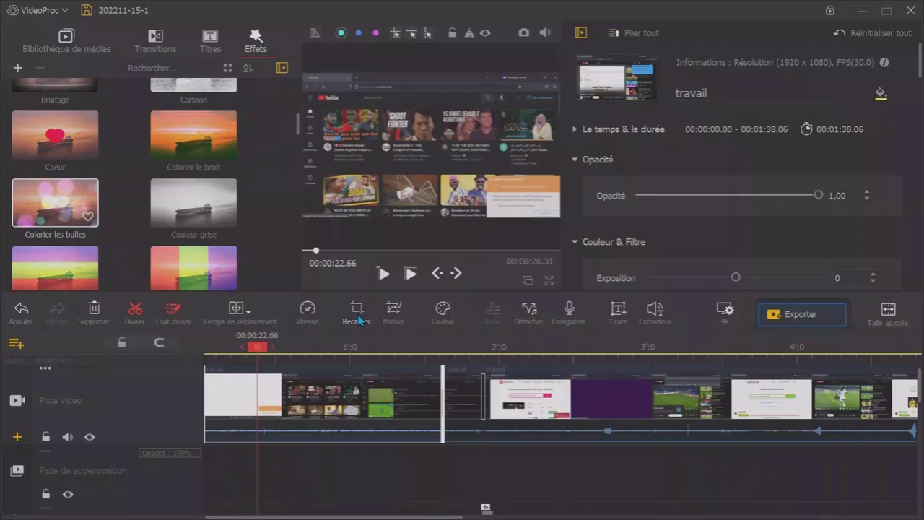
Step: Try cropping the first travail clip to 1004 x 564 and to a 4:3 aspect ratio, and leave the crop editor
left_click(357, 312)
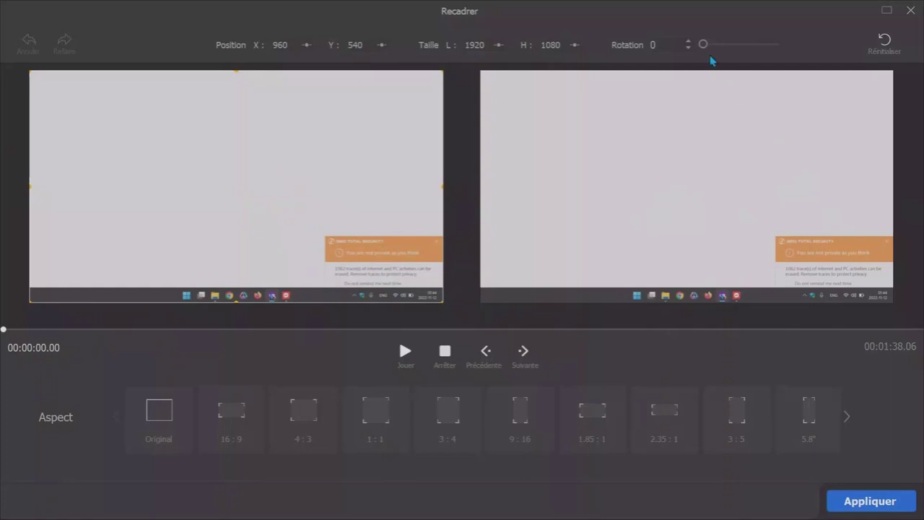
mouse_move(704, 44)
left_mouse_down()
mouse_move(735, 46)
mouse_move(699, 46)
left_mouse_up()
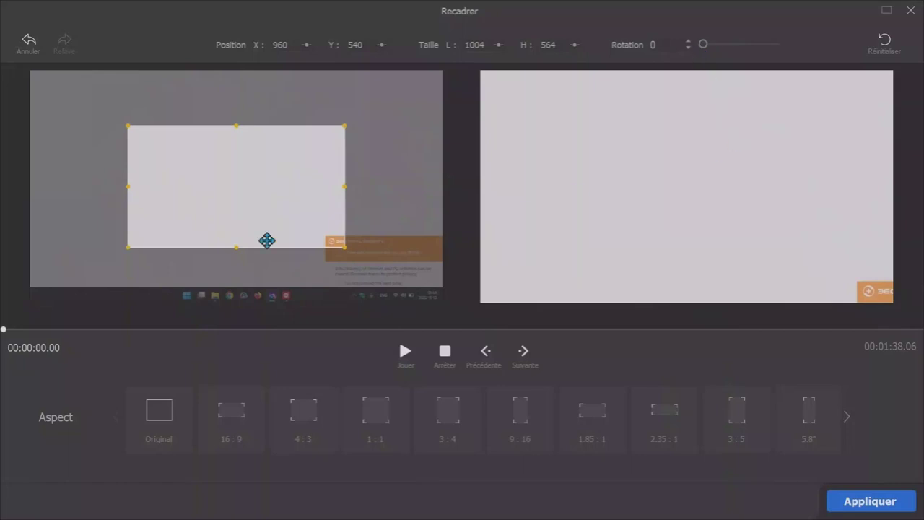
left_click_drag(172, 214, 279, 257)
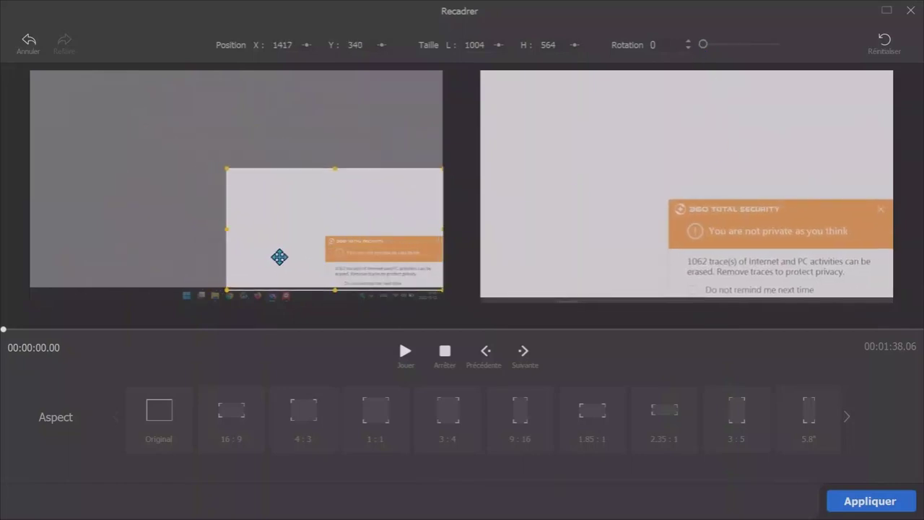
left_click(303, 425)
left_click_drag(239, 232, 300, 256)
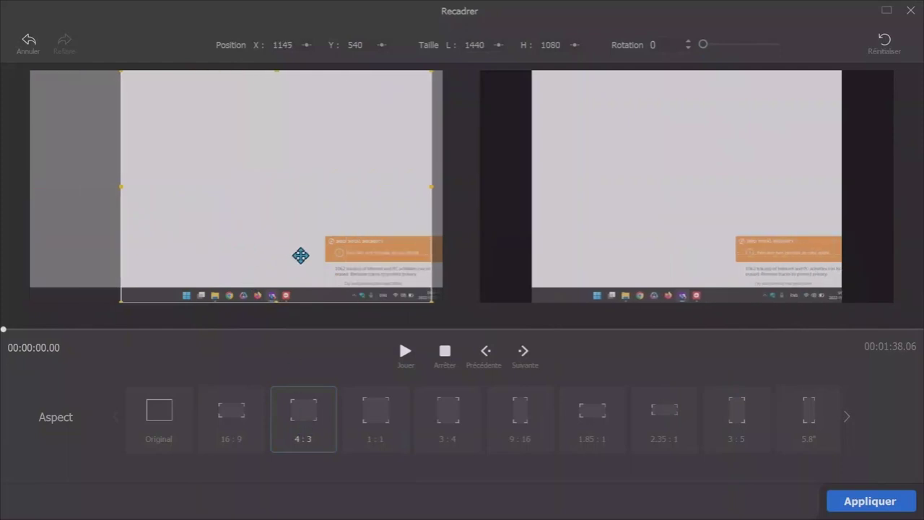
left_click(357, 330)
left_click_drag(200, 143, 125, 180)
key("Escape")
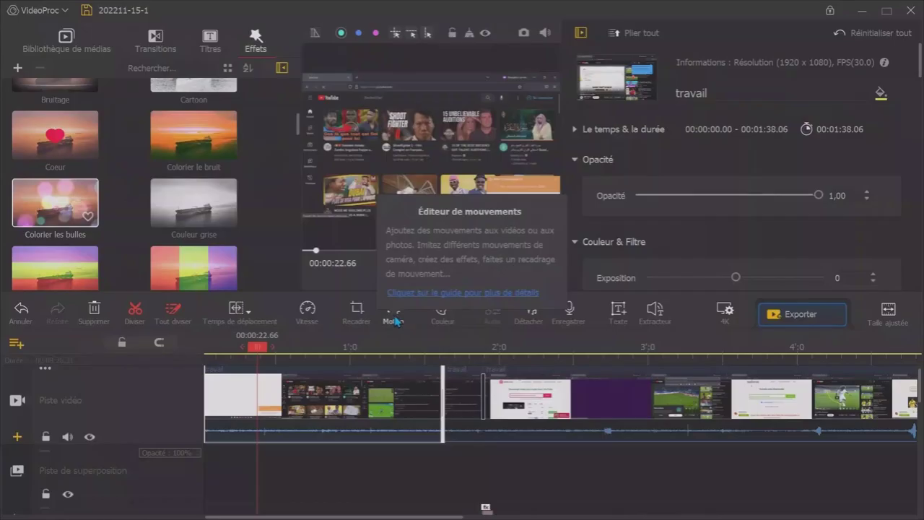
Step: Try the Agrandir motion preset on the first travail clip, preview it and discard the changes
left_click(393, 316)
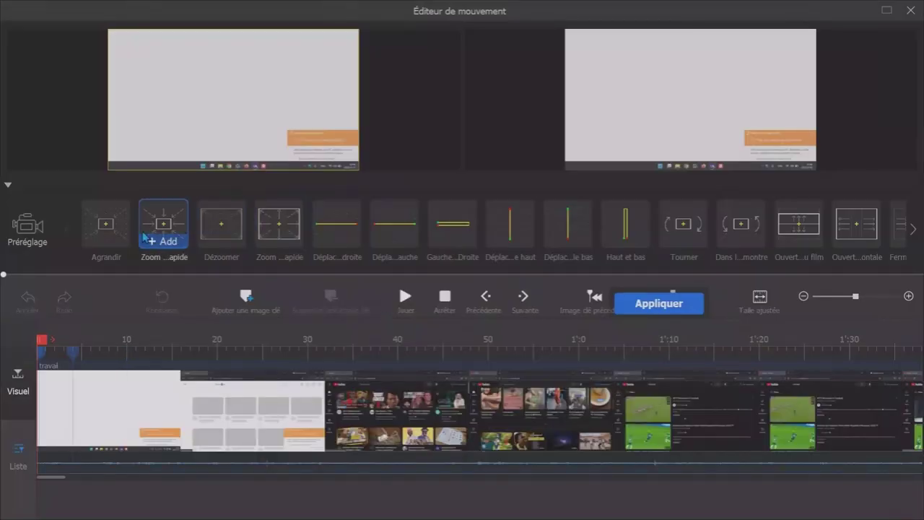
left_click(111, 244)
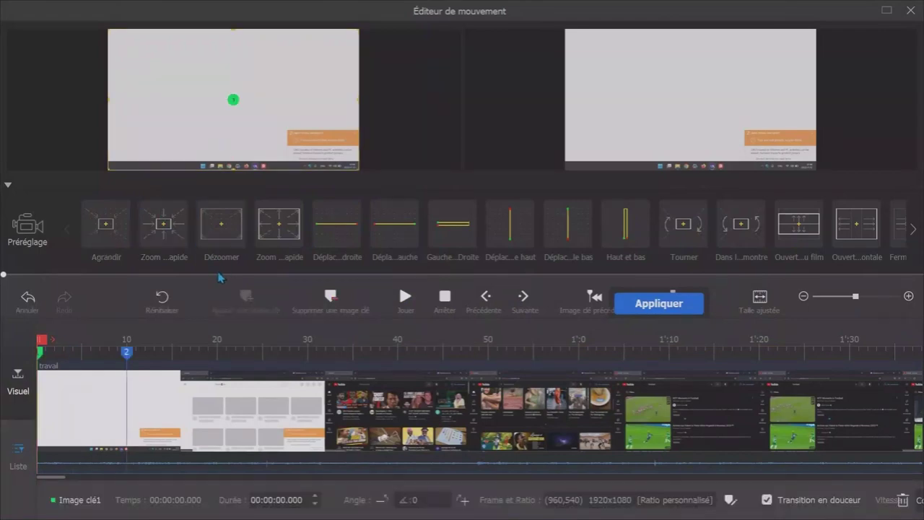
key("space")
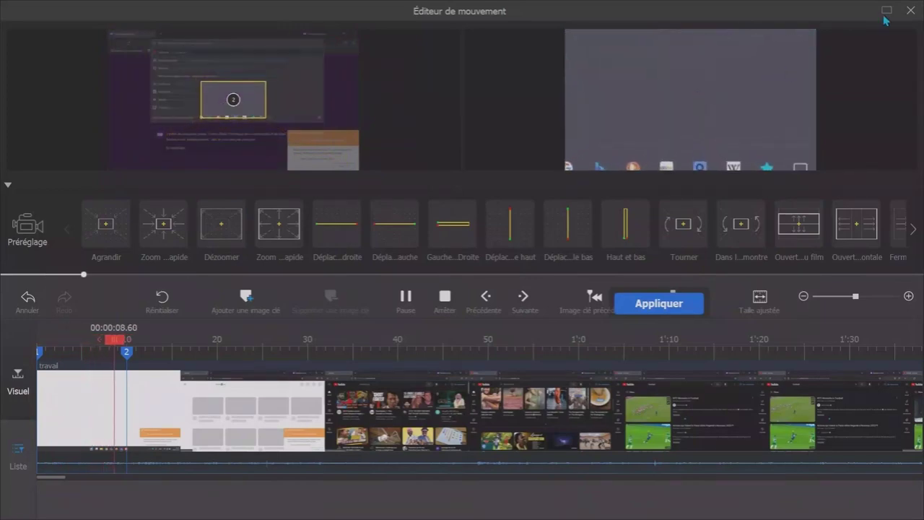
left_click(910, 10)
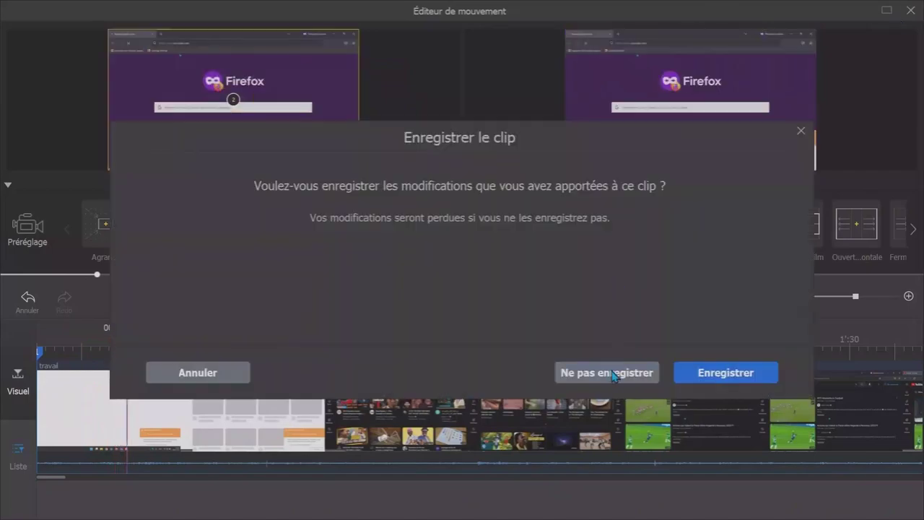
left_click(612, 375)
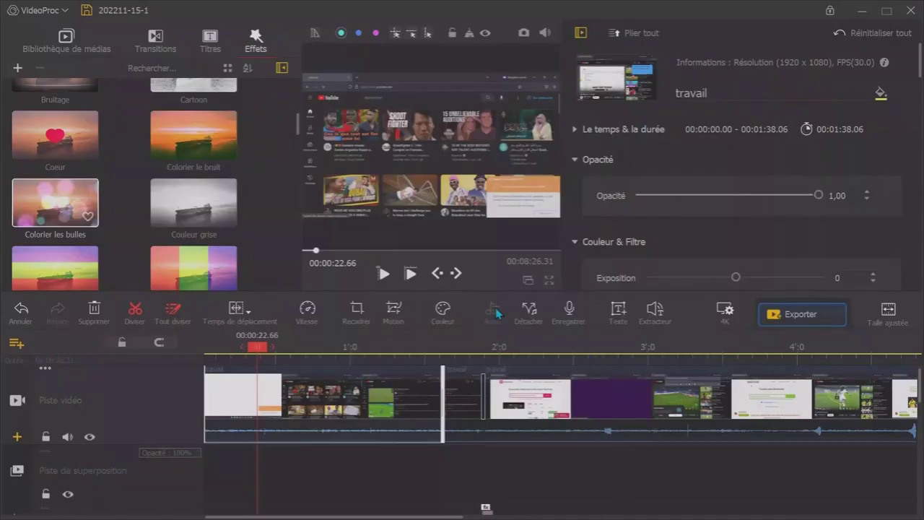
Step: Try the Prairies7 and Prairies8 landscape filters on the first travail clip, reset them and discard the changes
left_click(451, 318)
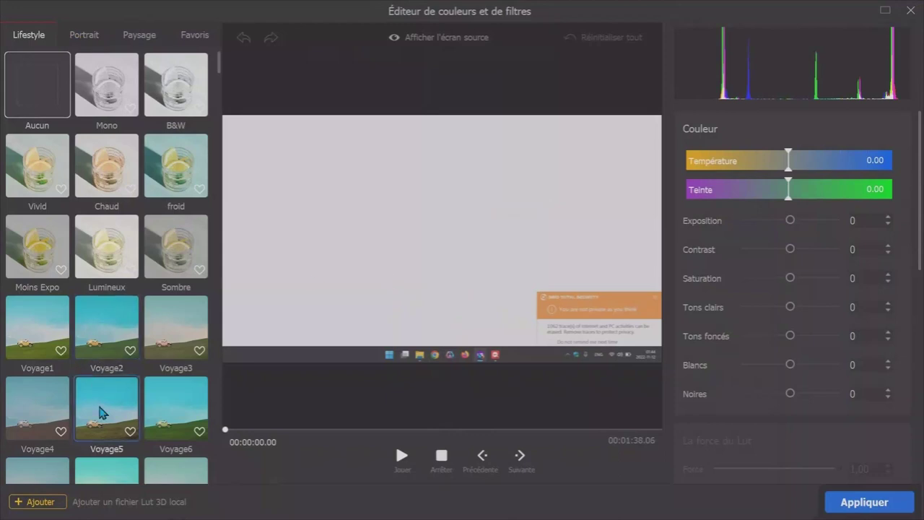
left_click(84, 37)
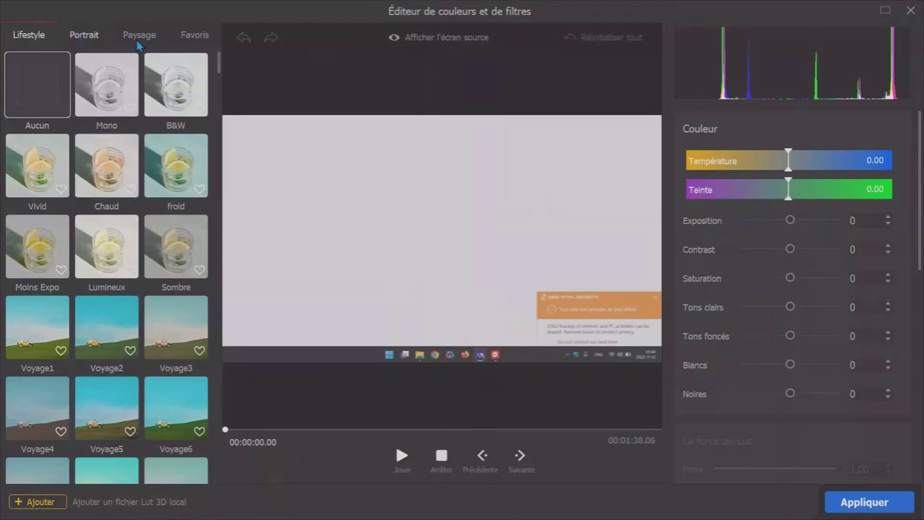
left_click(141, 37)
left_click(115, 230)
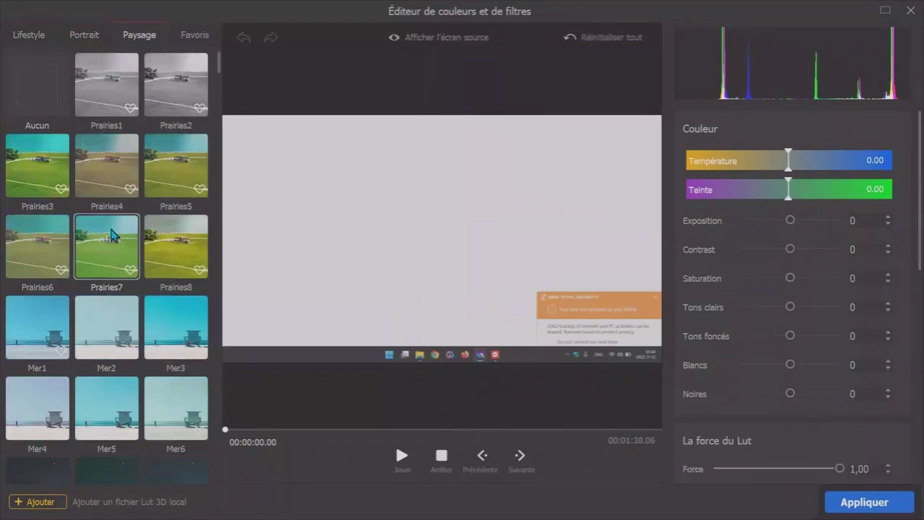
left_click(155, 257)
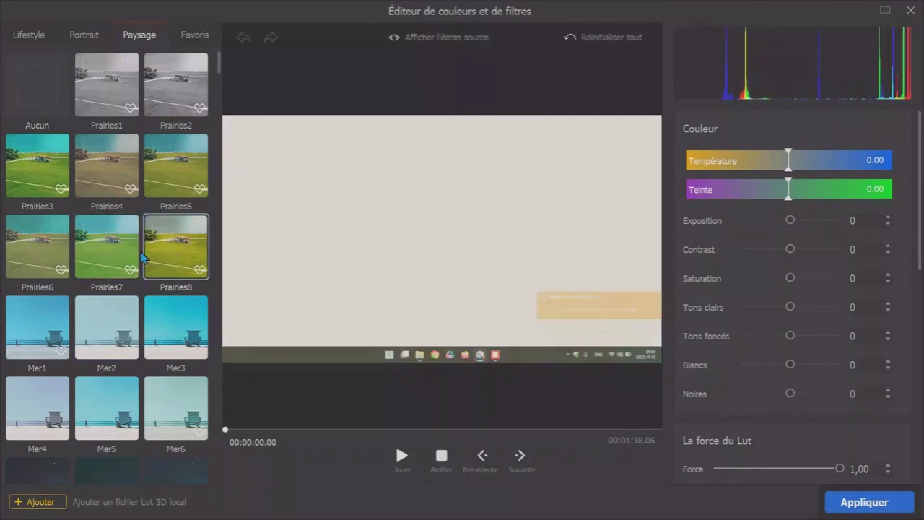
left_click(614, 38)
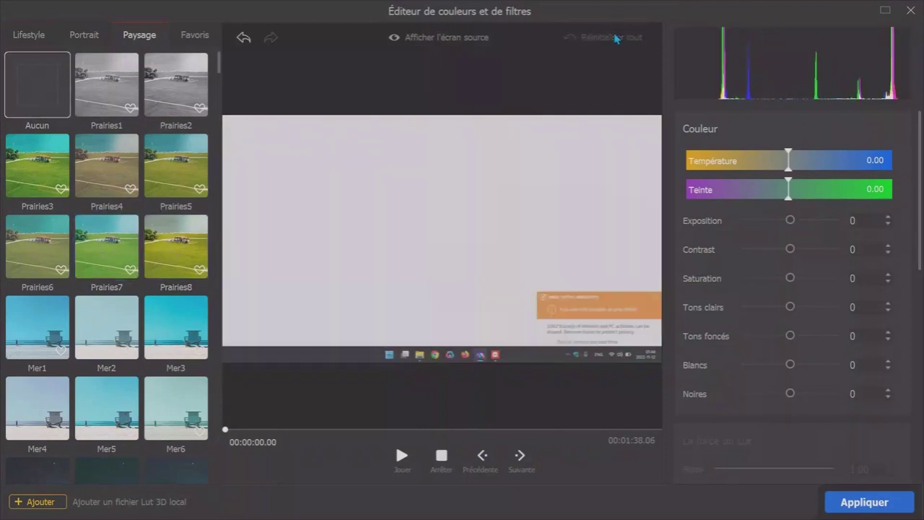
left_click(910, 10)
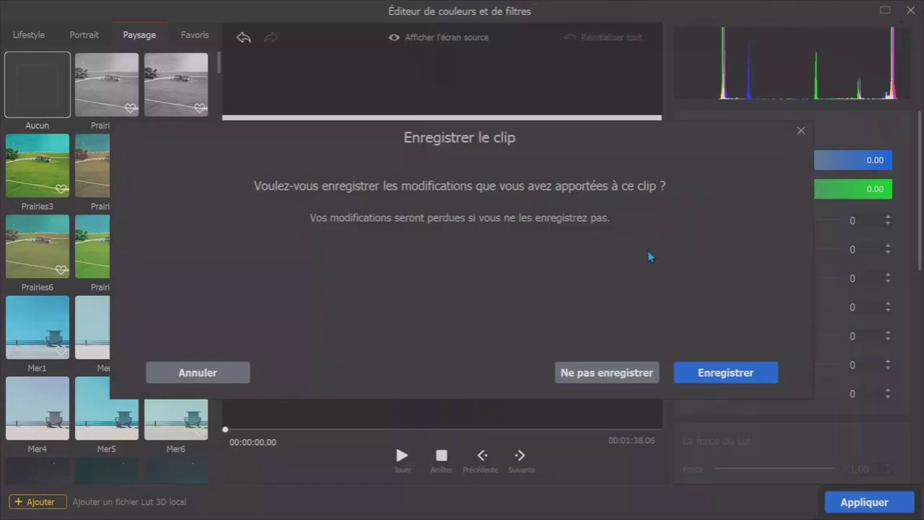
left_click(609, 373)
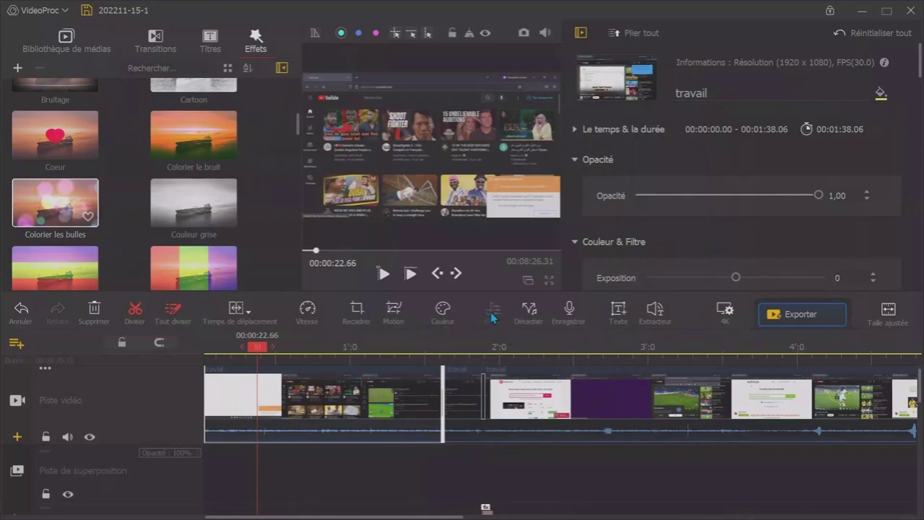
Step: Detach the audio from the first travail clip and select it on the audio track
left_click(529, 319)
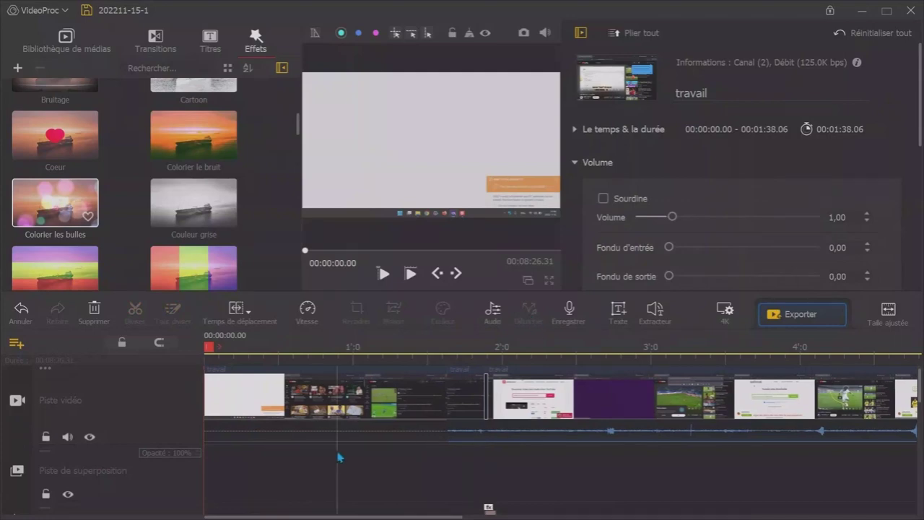
scroll(340, 455, "down", 3)
left_click(340, 479)
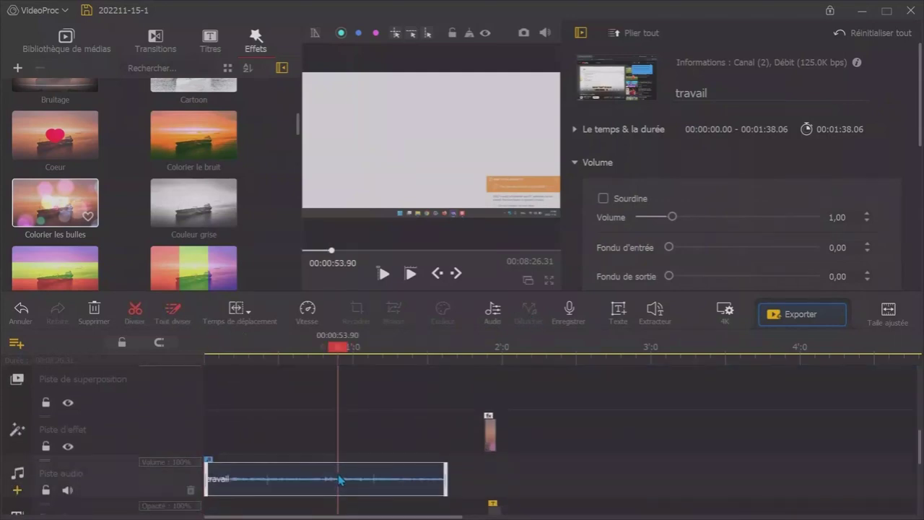
Step: Open the detached travail audio in the audio editor, examine its waveform and editing tools, and leave the editor
left_click(492, 312)
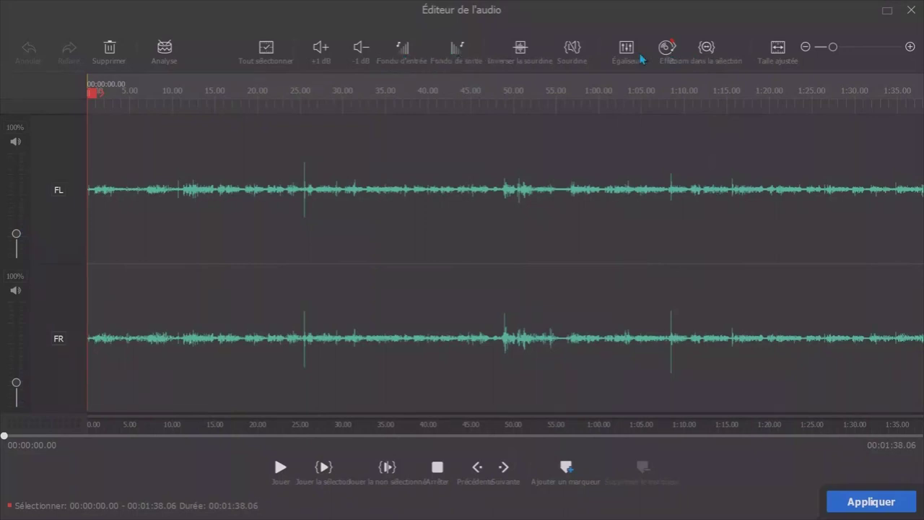
left_click(665, 49)
left_click(801, 45)
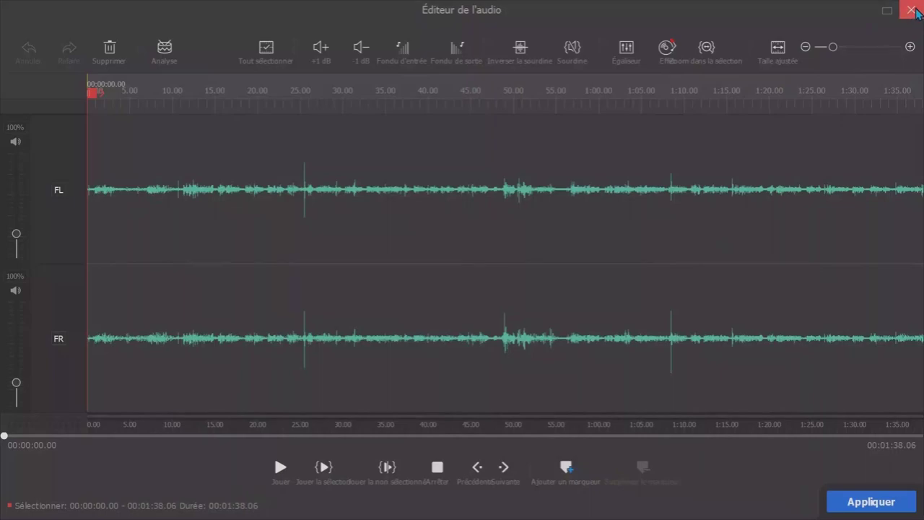
left_click(912, 10)
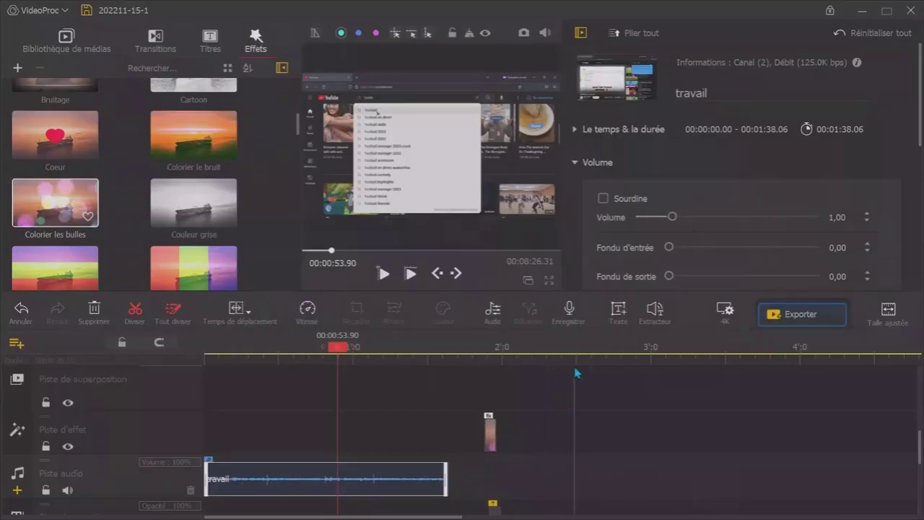
Step: Look at the audio recorder and its input device, and close it without recording
left_click(570, 314)
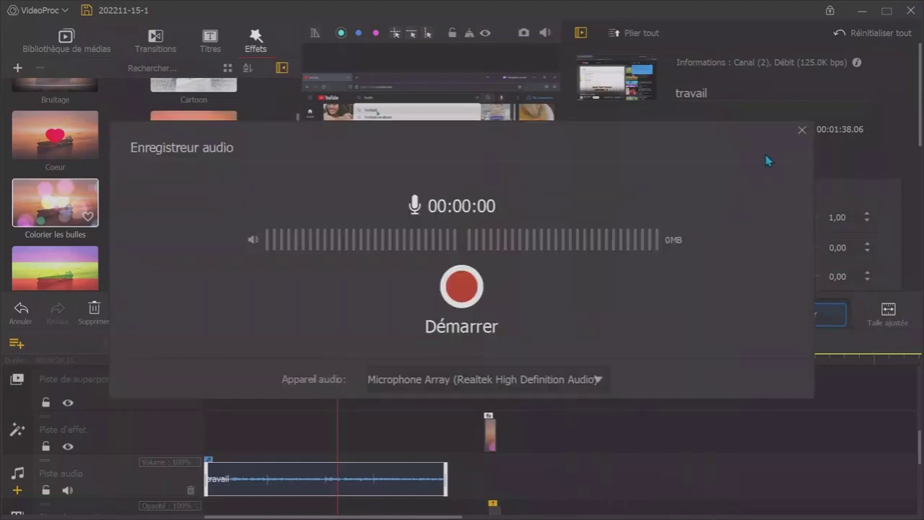
left_click(802, 130)
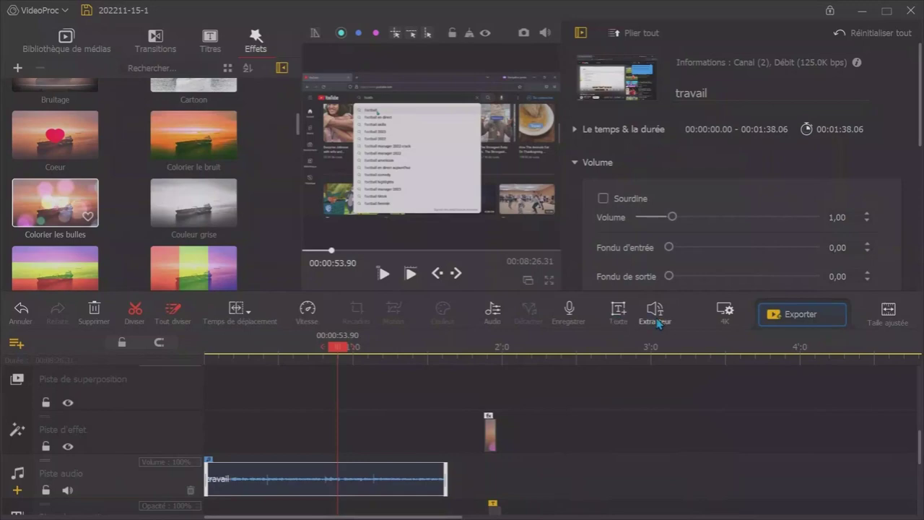
mouse_move(657, 322)
left_click(51, 11)
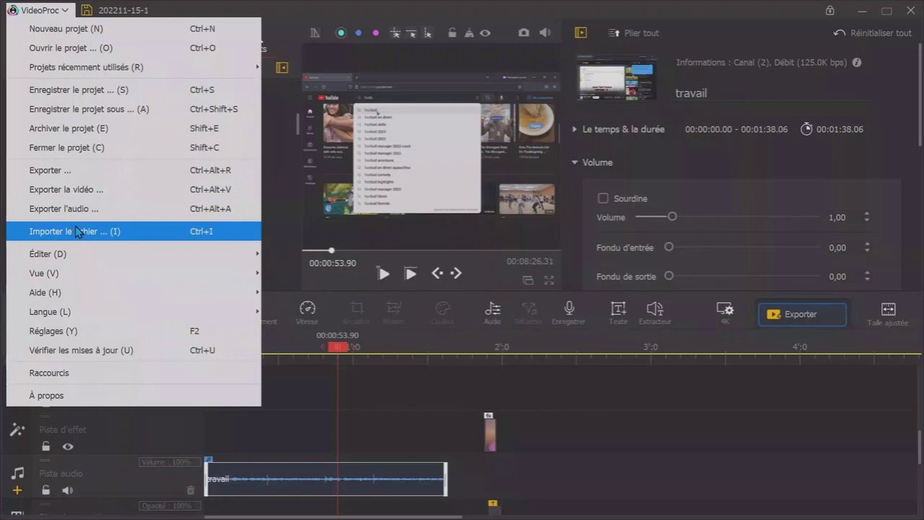
mouse_move(257, 272)
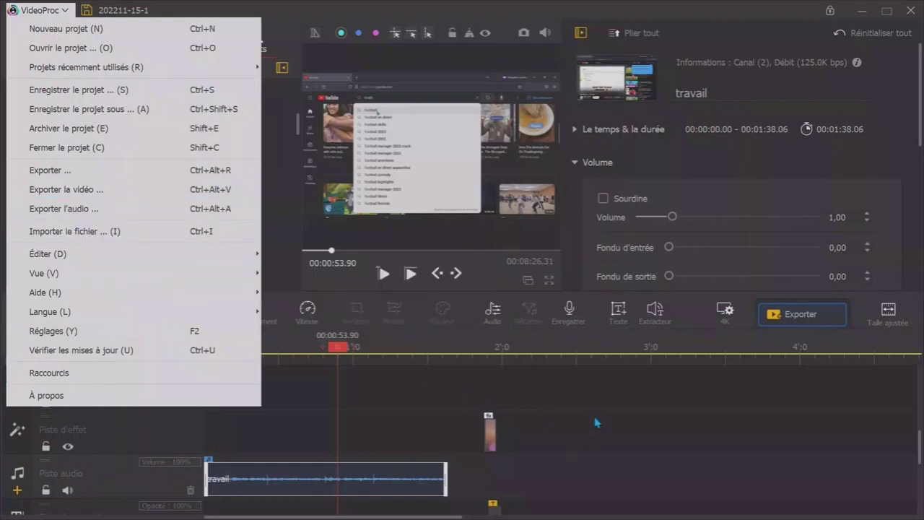
left_click(598, 421)
scroll(742, 421, "up", 3)
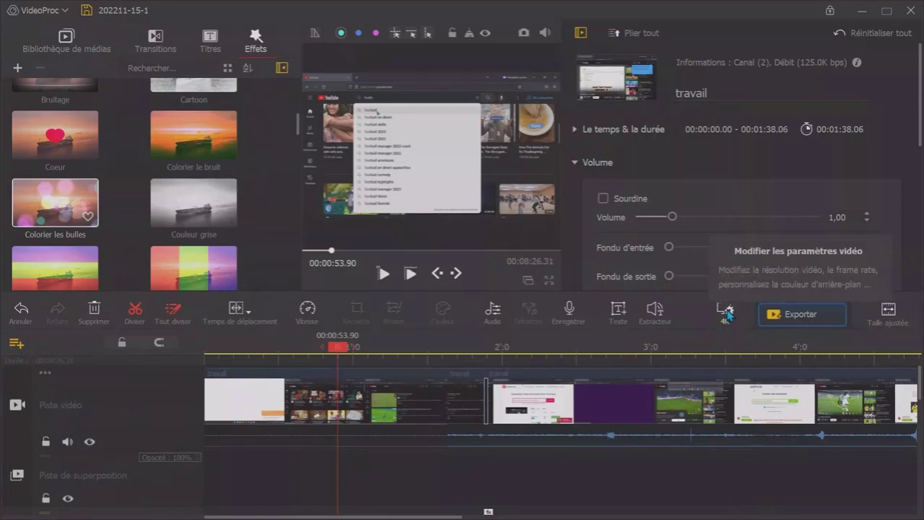
Step: Export the project to N:/montage as an MP4 with the AVC (H.264) video codec at 30 fps
left_click(792, 320)
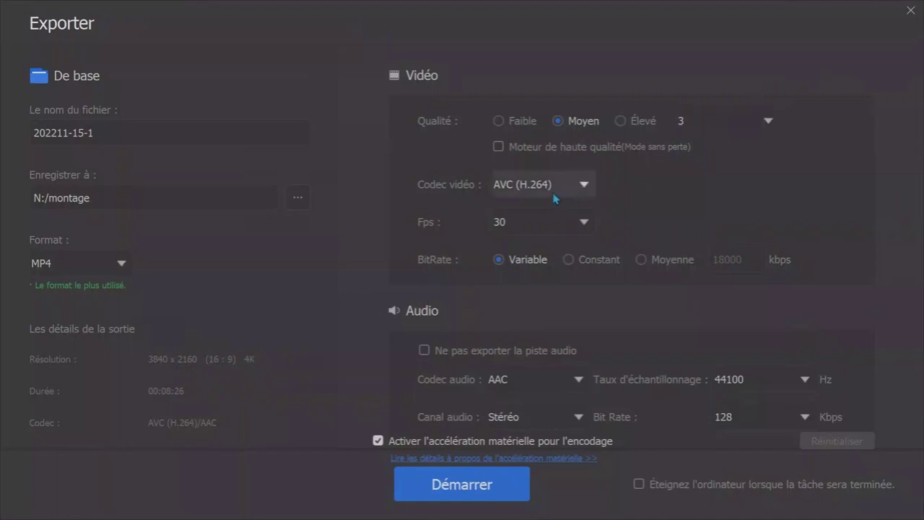
left_click(583, 186)
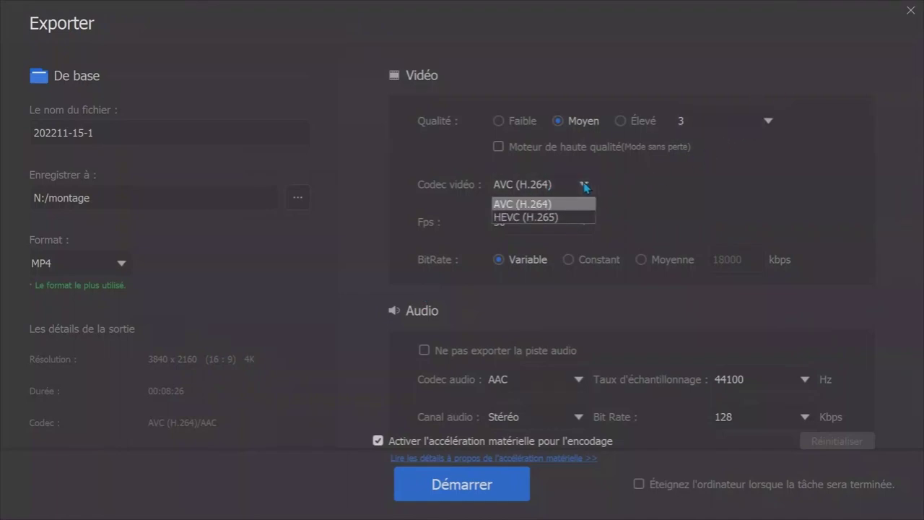
left_click(585, 185)
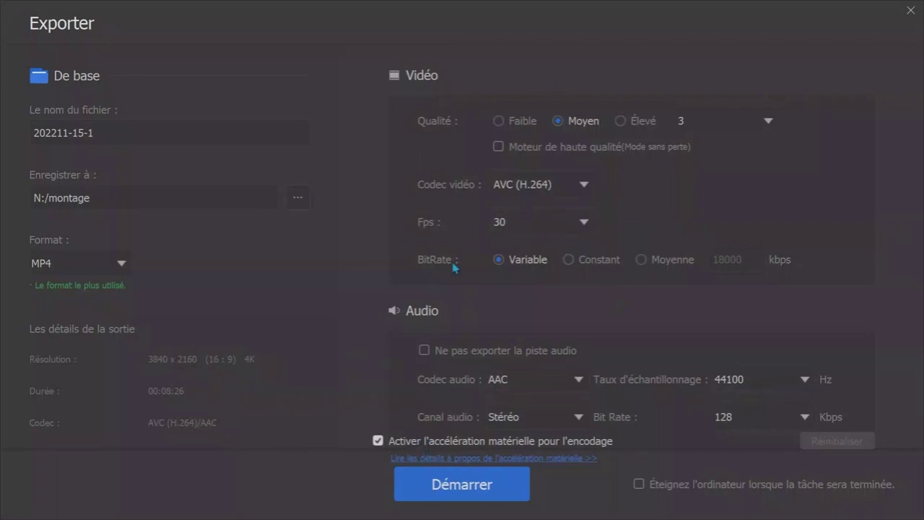
left_click(511, 494)
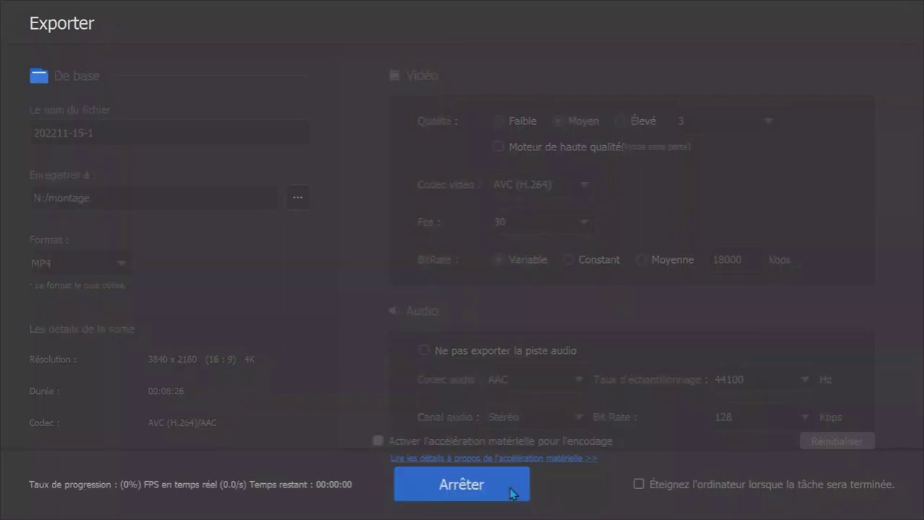